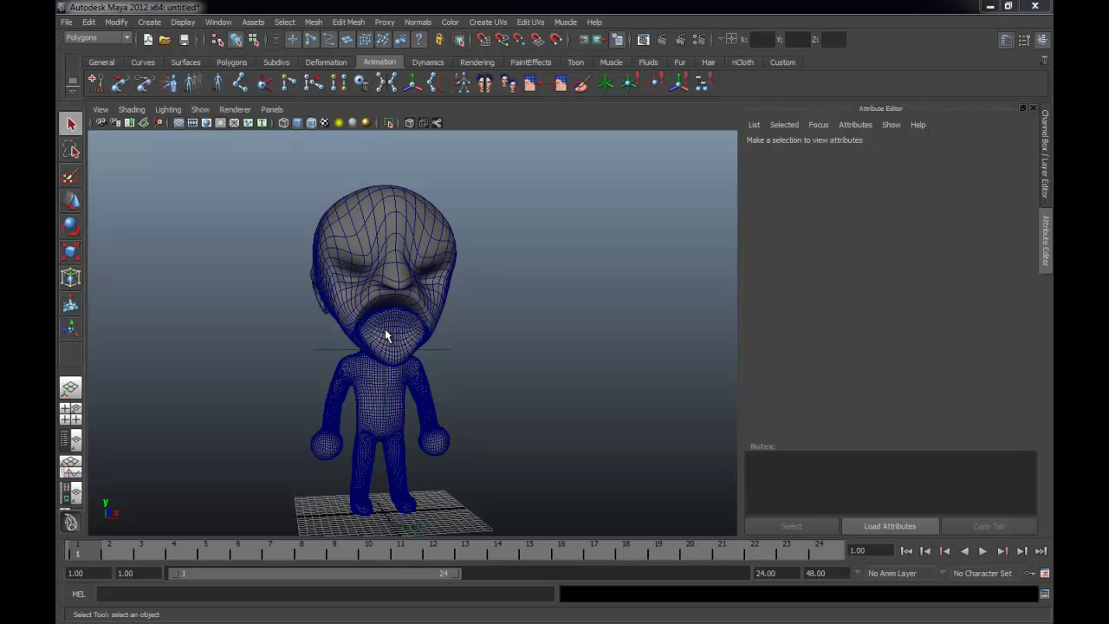
- Frame the whole character and grid from a three-quarter angle
{"action": "mouse_move", "coordinate": [268, 372]}
{"action": "left_mouse_down", "text": "alt"}
{"action": "mouse_move", "coordinate": [270, 384]}
{"action": "mouse_move", "coordinate": [488, 384]}
{"action": "mouse_move", "coordinate": [223, 386]}
{"action": "mouse_move", "coordinate": [250, 383]}
{"action": "left_mouse_up", "text": "alt"}
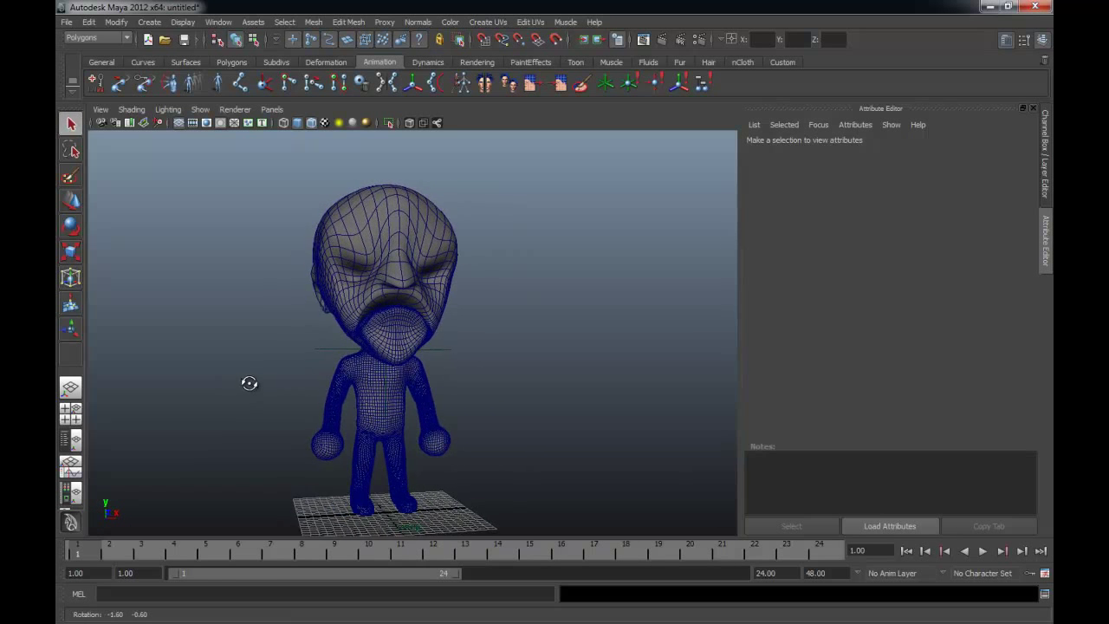
{"action": "mouse_move", "coordinate": [309, 426]}
{"action": "right_mouse_down", "text": "alt"}
{"action": "mouse_move", "coordinate": [344, 367]}
{"action": "mouse_move", "coordinate": [586, 409]}
{"action": "mouse_move", "coordinate": [577, 410]}
{"action": "mouse_move", "coordinate": [563, 379]}
{"action": "right_mouse_up", "text": "alt"}
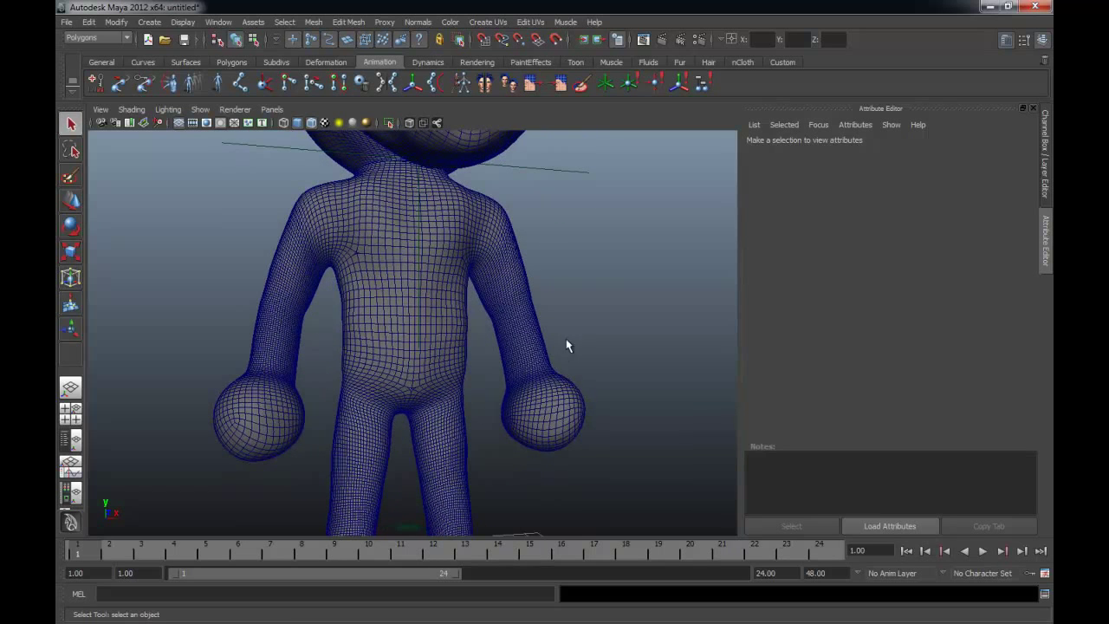
{"action": "left_click", "coordinate": [132, 110]}
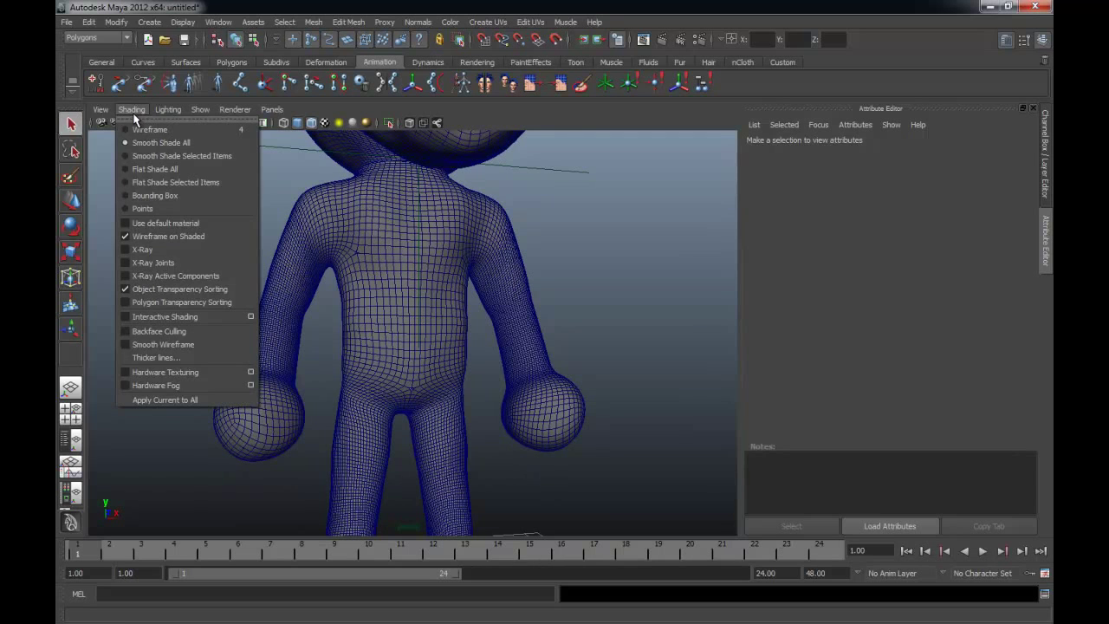
{"action": "left_click", "coordinate": [154, 259]}
{"action": "mouse_move", "coordinate": [537, 354]}
{"action": "left_mouse_down", "text": "alt"}
{"action": "mouse_move", "coordinate": [587, 339]}
{"action": "mouse_move", "coordinate": [466, 317]}
{"action": "left_mouse_up", "text": "alt"}
{"action": "key", "text": "a"}
- Turn on Show > All so the skeleton joints appear inside the mesh
{"action": "left_click", "coordinate": [200, 109]}
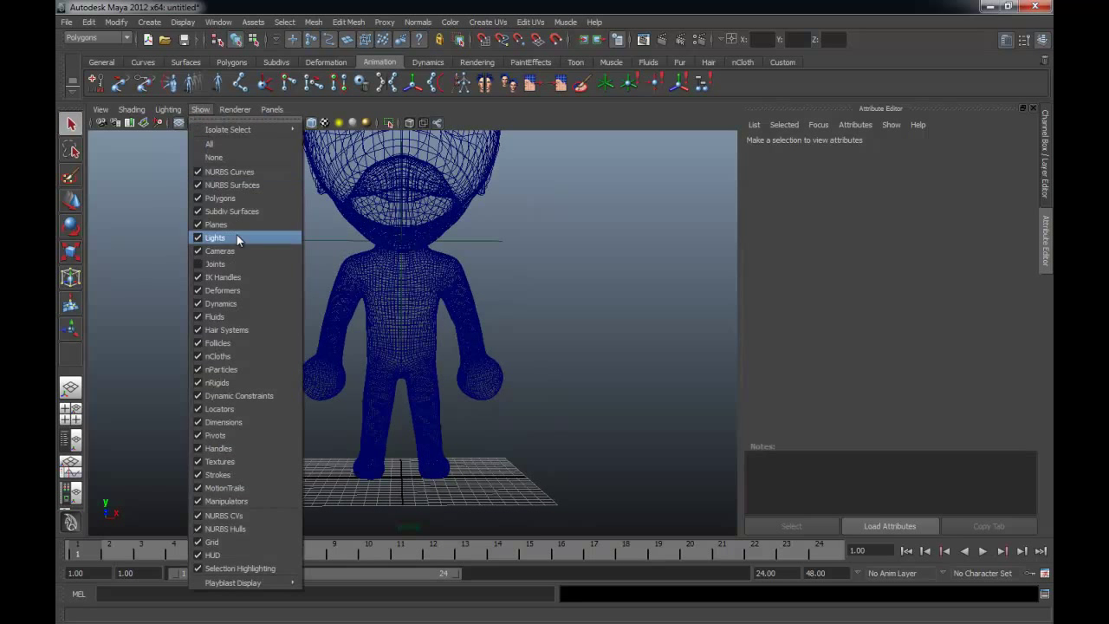
{"action": "left_click", "coordinate": [227, 144]}
{"action": "left_click_drag", "start_coordinate": [593, 335], "coordinate": [578, 333], "text": "alt"}
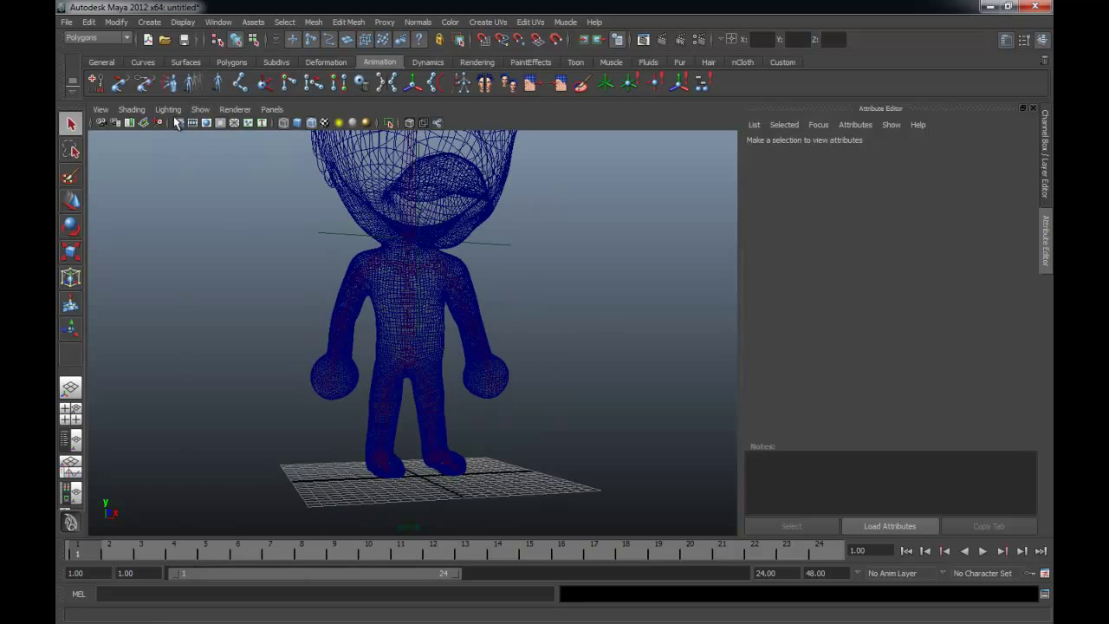
{"action": "mouse_move", "coordinate": [183, 232]}
{"action": "right_mouse_down", "text": "alt"}
{"action": "mouse_move", "coordinate": [324, 331]}
{"action": "mouse_move", "coordinate": [500, 376]}
{"action": "right_mouse_up", "text": "alt"}
{"action": "mouse_move", "coordinate": [500, 377]}
{"action": "left_mouse_down", "text": "alt"}
{"action": "mouse_move", "coordinate": [309, 376]}
{"action": "mouse_move", "coordinate": [488, 389]}
{"action": "mouse_move", "coordinate": [505, 372]}
{"action": "mouse_move", "coordinate": [482, 376]}
{"action": "mouse_move", "coordinate": [605, 369]}
{"action": "left_mouse_up", "text": "alt"}
{"action": "mouse_move", "coordinate": [397, 297]}
{"action": "left_mouse_down", "text": "alt"}
{"action": "mouse_move", "coordinate": [359, 317]}
{"action": "mouse_move", "coordinate": [404, 324]}
{"action": "mouse_move", "coordinate": [277, 300]}
{"action": "left_mouse_up", "text": "alt"}
{"action": "mouse_move", "coordinate": [409, 286]}
{"action": "left_mouse_down", "text": "alt"}
{"action": "mouse_move", "coordinate": [379, 277]}
{"action": "mouse_move", "coordinate": [408, 272]}
{"action": "mouse_move", "coordinate": [410, 282]}
{"action": "left_mouse_up", "text": "alt"}
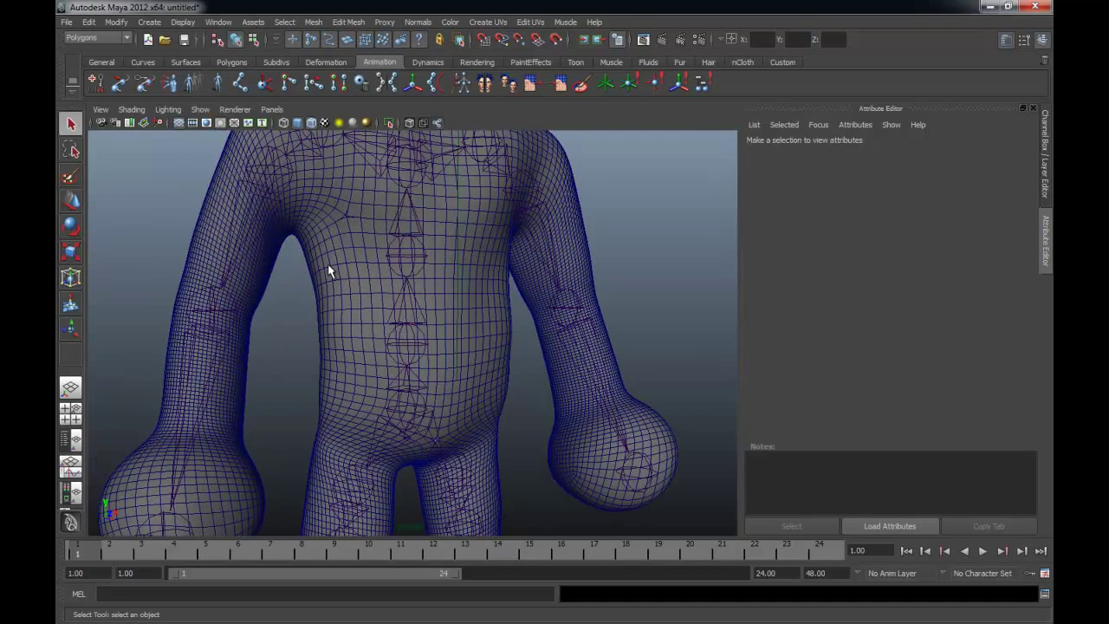
{"action": "mouse_move", "coordinate": [287, 358]}
{"action": "left_mouse_down", "text": "alt"}
{"action": "mouse_move", "coordinate": [462, 352]}
{"action": "mouse_move", "coordinate": [309, 341]}
{"action": "mouse_move", "coordinate": [322, 362]}
{"action": "mouse_move", "coordinate": [317, 351]}
{"action": "mouse_move", "coordinate": [372, 347]}
{"action": "mouse_move", "coordinate": [268, 346]}
{"action": "mouse_move", "coordinate": [336, 346]}
{"action": "mouse_move", "coordinate": [303, 335]}
{"action": "mouse_move", "coordinate": [306, 345]}
{"action": "left_mouse_up", "text": "alt"}
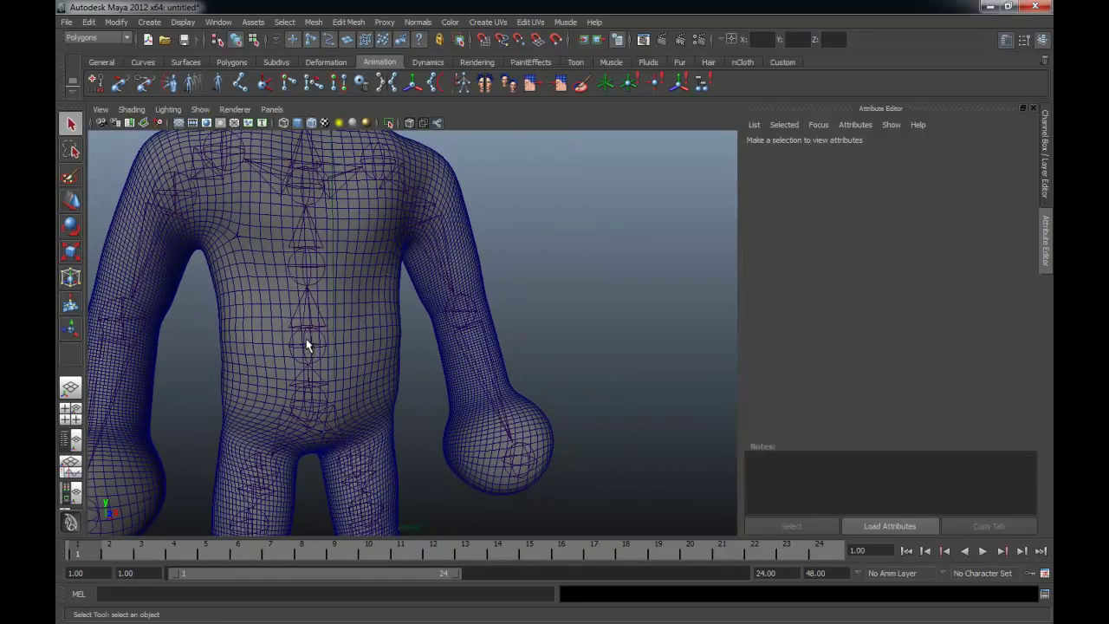
- Create ikHandle1 on the left arm from the hand joint to the shoulder joint
{"action": "left_click", "coordinate": [266, 82]}
{"action": "left_click_drag", "start_coordinate": [408, 248], "coordinate": [478, 308], "text": "alt"}
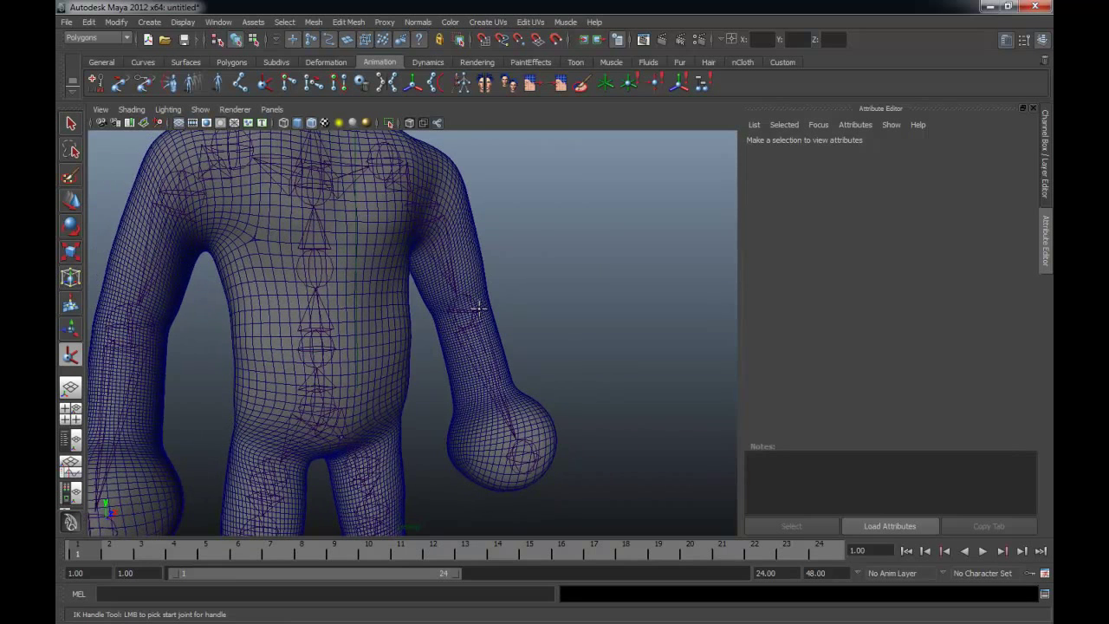
{"action": "left_click", "coordinate": [531, 449]}
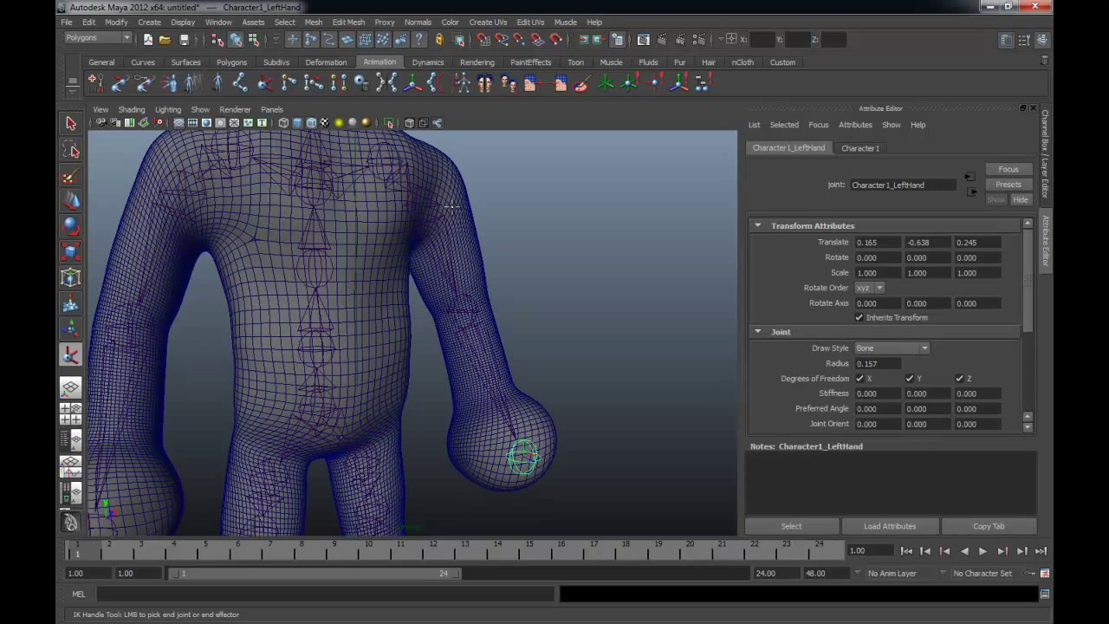
{"action": "left_click", "coordinate": [427, 192]}
{"action": "mouse_move", "coordinate": [436, 203]}
{"action": "left_mouse_down", "text": "alt"}
{"action": "mouse_move", "coordinate": [451, 240]}
{"action": "mouse_move", "coordinate": [589, 396]}
{"action": "mouse_move", "coordinate": [537, 364]}
{"action": "mouse_move", "coordinate": [376, 339]}
{"action": "mouse_move", "coordinate": [358, 323]}
{"action": "mouse_move", "coordinate": [515, 371]}
{"action": "left_mouse_up", "text": "alt"}
- Select the left arm's IK handle, lift it along Y to raise the arm, then undo
{"action": "key", "text": "w"}
{"action": "left_click", "coordinate": [619, 467]}
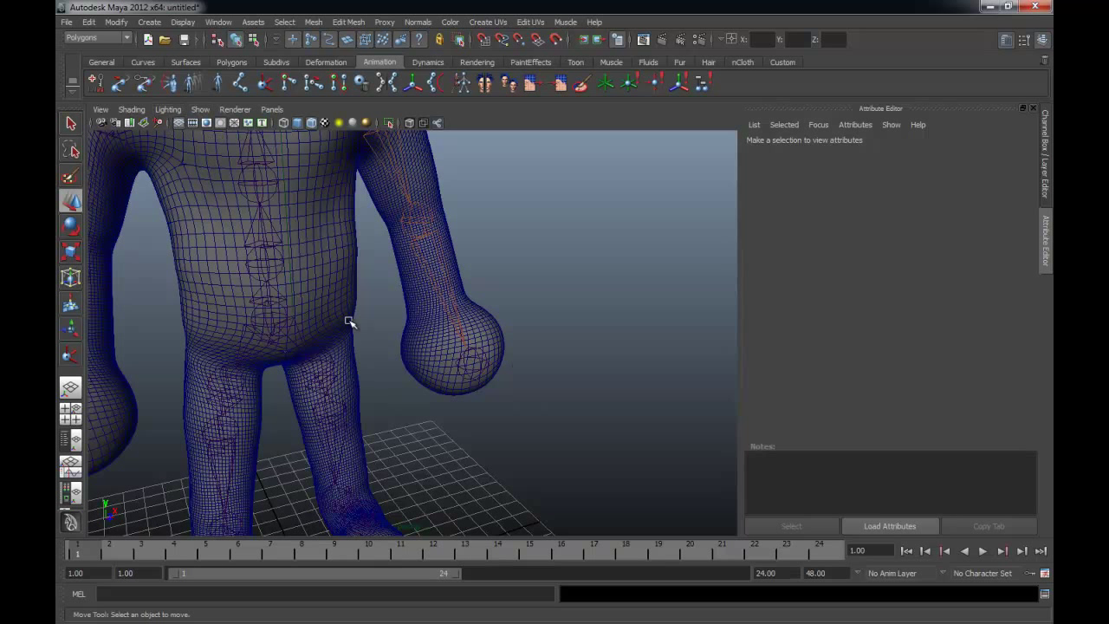
{"action": "mouse_move", "coordinate": [390, 411]}
{"action": "left_mouse_down", "text": "alt"}
{"action": "mouse_move", "coordinate": [582, 474]}
{"action": "mouse_move", "coordinate": [416, 337]}
{"action": "mouse_move", "coordinate": [493, 329]}
{"action": "mouse_move", "coordinate": [419, 287]}
{"action": "mouse_move", "coordinate": [421, 272]}
{"action": "mouse_move", "coordinate": [454, 290]}
{"action": "mouse_move", "coordinate": [337, 277]}
{"action": "mouse_move", "coordinate": [346, 269]}
{"action": "left_mouse_up", "text": "alt"}
{"action": "left_click", "coordinate": [390, 260]}
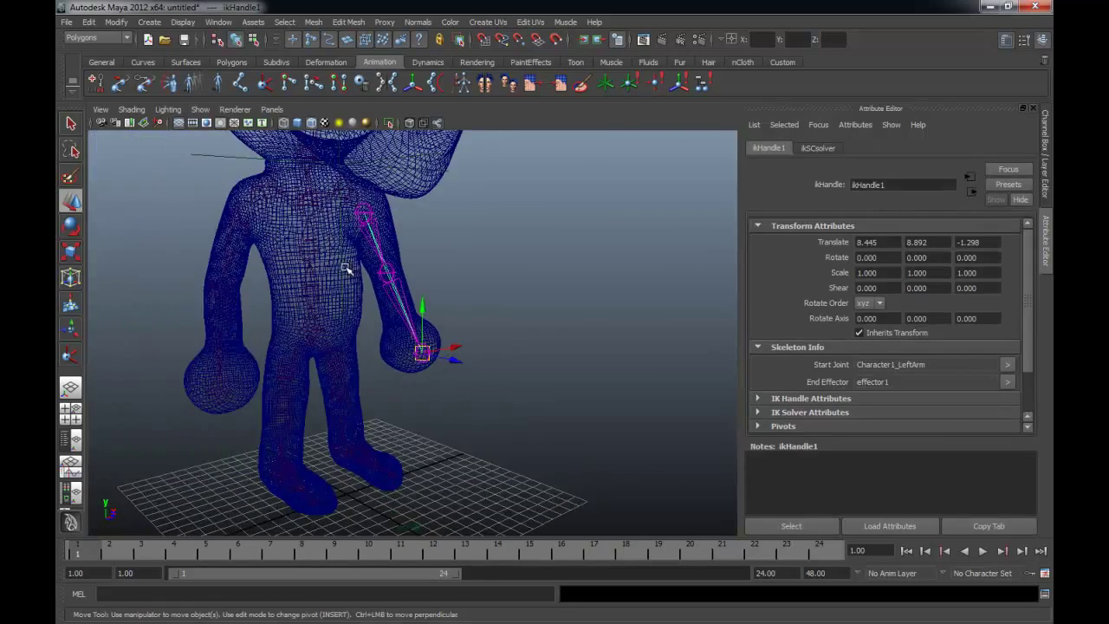
{"action": "mouse_move", "coordinate": [425, 307]}
{"action": "left_mouse_down"}
{"action": "mouse_move", "coordinate": [423, 208]}
{"action": "mouse_move", "coordinate": [425, 296]}
{"action": "mouse_move", "coordinate": [424, 252]}
{"action": "left_mouse_up"}
{"action": "key", "text": "ctrl+z"}
- Push the IK handle sideways along X and reframe on the character's front
{"action": "left_click_drag", "start_coordinate": [455, 298], "coordinate": [470, 335], "text": "alt"}
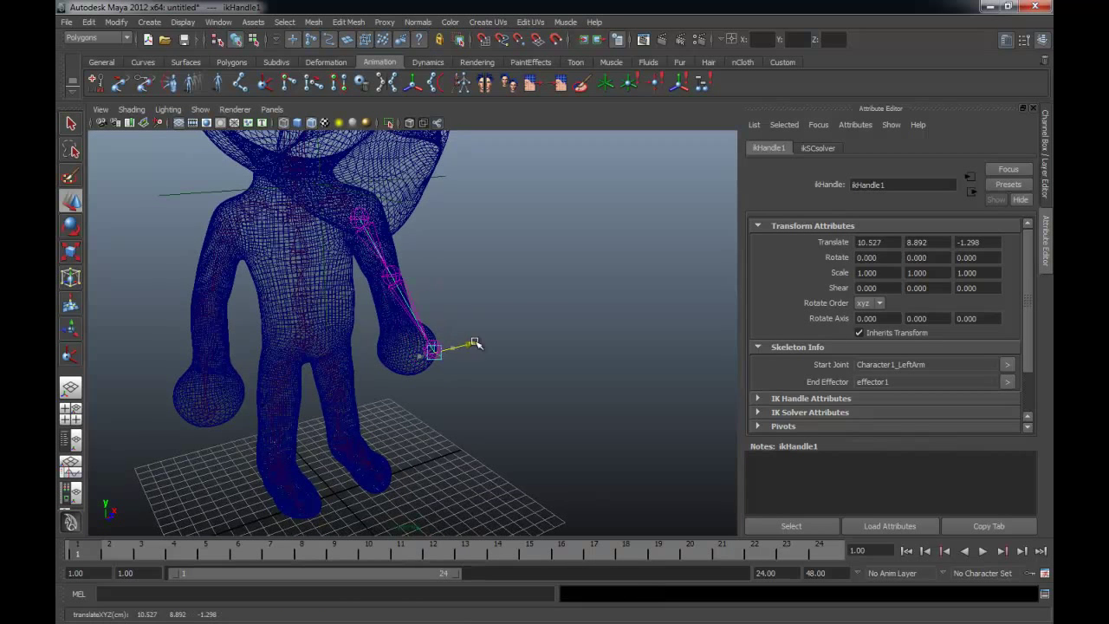
{"action": "mouse_move", "coordinate": [415, 357]}
{"action": "left_mouse_down"}
{"action": "mouse_move", "coordinate": [624, 312]}
{"action": "mouse_move", "coordinate": [477, 322]}
{"action": "left_mouse_up"}
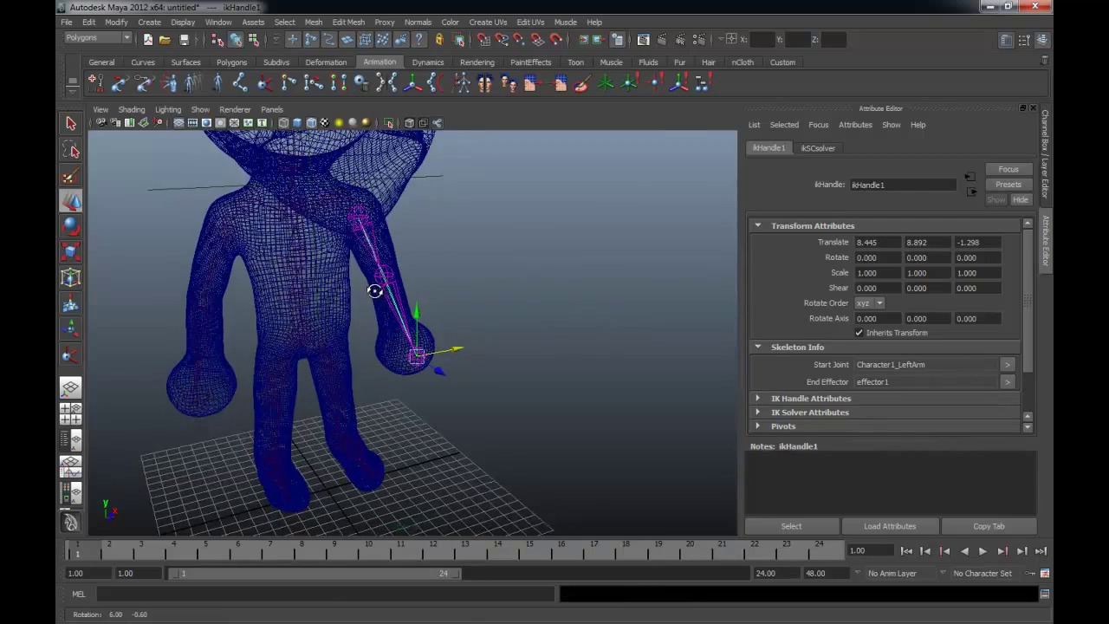
{"action": "middle_click_drag", "start_coordinate": [376, 289], "coordinate": [439, 280], "text": "alt"}
{"action": "left_click_drag", "start_coordinate": [438, 280], "coordinate": [338, 243], "text": "alt"}
{"action": "scroll", "coordinate": [355, 268], "scroll_direction": "up", "scroll_amount": 2}
{"action": "left_click", "coordinate": [265, 82]}
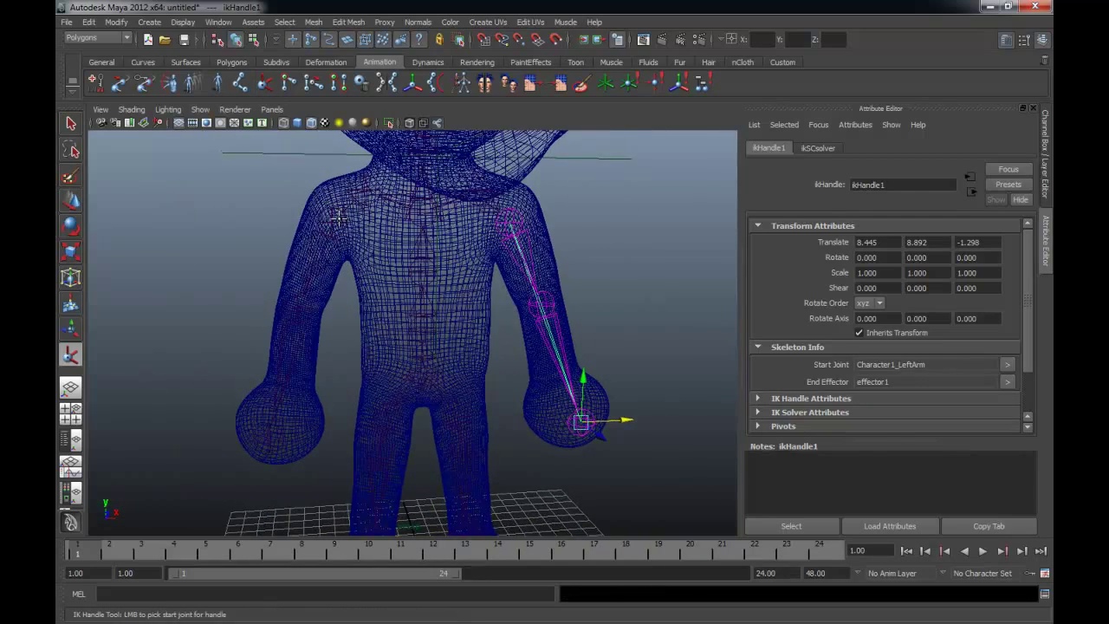
- Undo the arm moves and create an IK handle from the right shoulder to the right wrist
{"action": "key", "text": "w"}
{"action": "key", "text": "ctrl+z"}
{"action": "key", "text": "ctrl+z"}
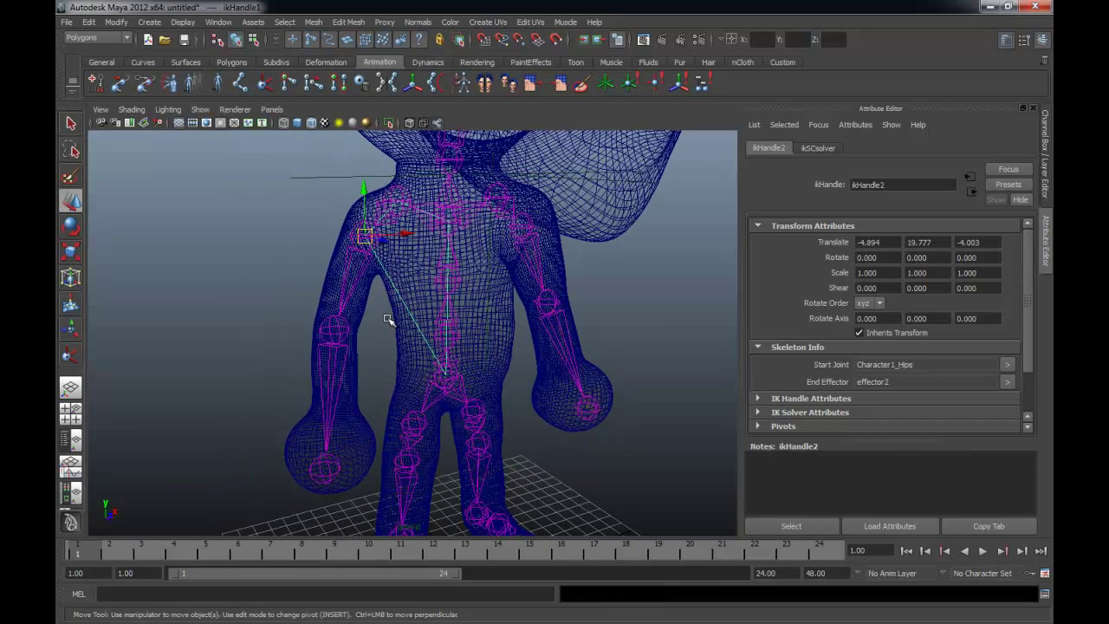
{"action": "key", "text": "ctrl+z"}
{"action": "key", "text": "ctrl+z"}
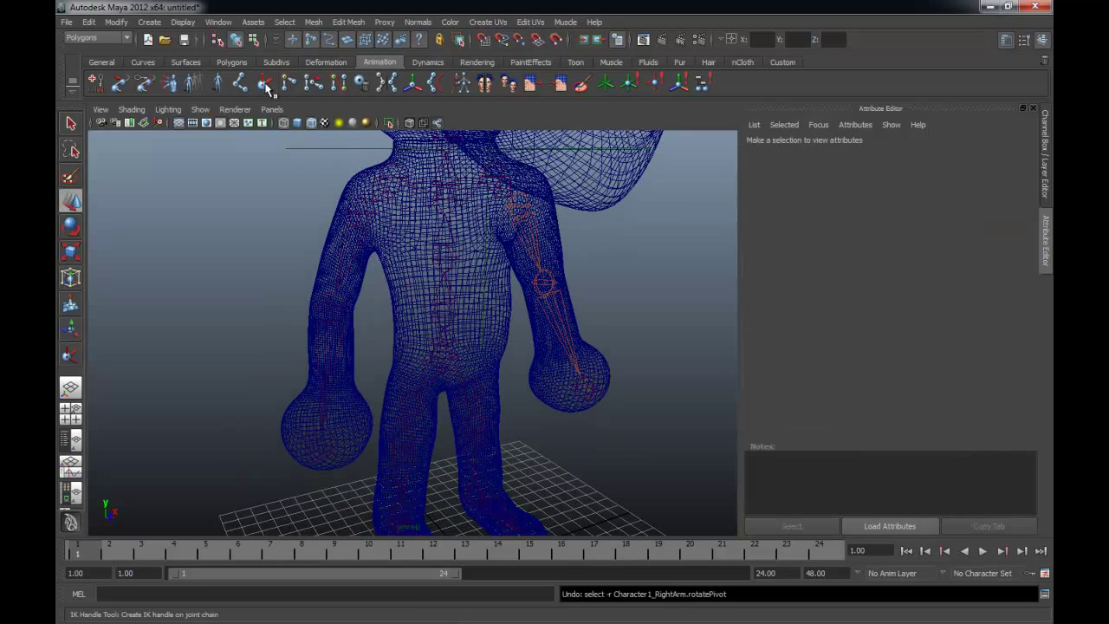
{"action": "left_click", "coordinate": [265, 84]}
{"action": "left_click", "coordinate": [357, 210]}
{"action": "left_click", "coordinate": [320, 444]}
{"action": "key", "text": "w"}
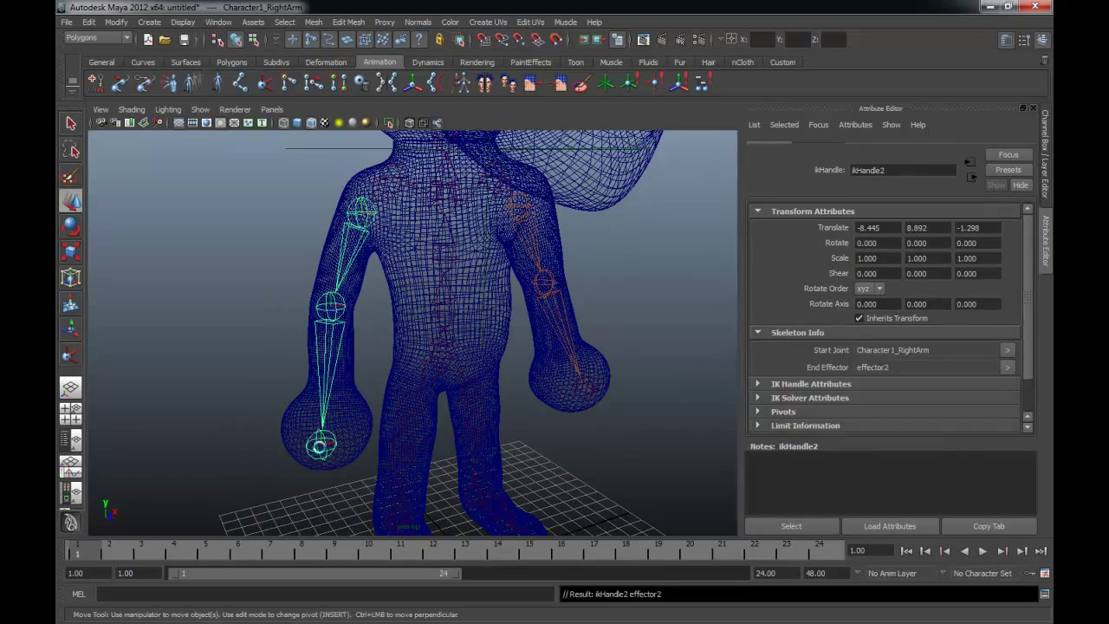
- Add another IK handle from the right shoulder joint to its end joint
{"action": "mouse_move", "coordinate": [391, 408]}
{"action": "left_mouse_down", "text": "alt"}
{"action": "mouse_move", "coordinate": [459, 406]}
{"action": "mouse_move", "coordinate": [421, 384]}
{"action": "mouse_move", "coordinate": [416, 399]}
{"action": "left_mouse_up", "text": "alt"}
{"action": "mouse_move", "coordinate": [314, 217]}
{"action": "right_mouse_down", "text": "alt"}
{"action": "mouse_move", "coordinate": [321, 277]}
{"action": "mouse_move", "coordinate": [453, 260]}
{"action": "mouse_move", "coordinate": [426, 309]}
{"action": "right_mouse_up", "text": "alt"}
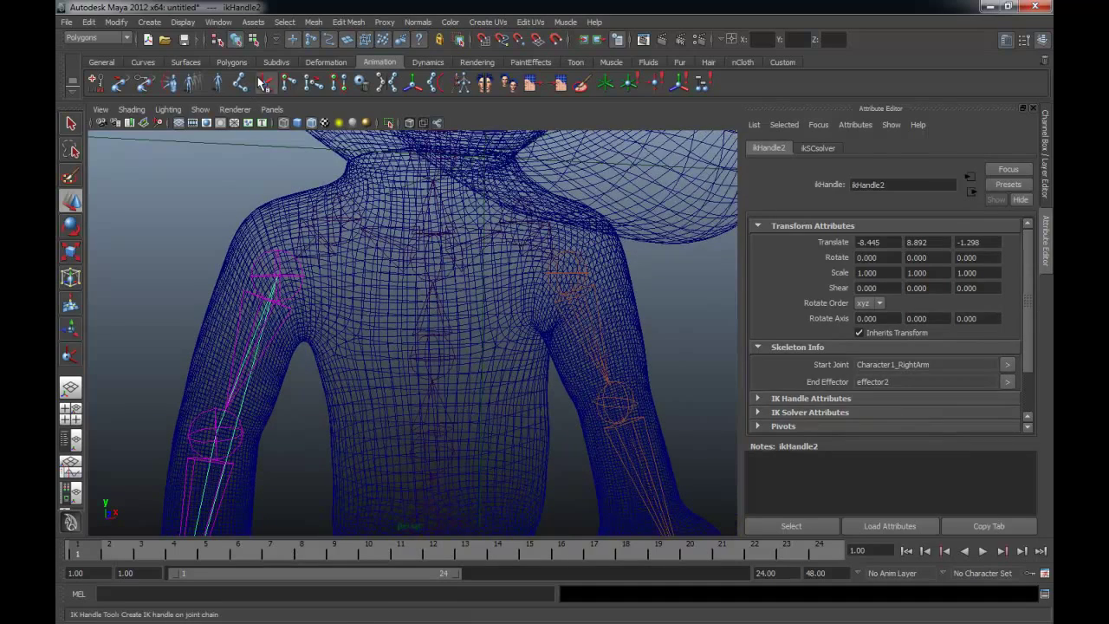
{"action": "left_click", "coordinate": [258, 79]}
{"action": "left_click", "coordinate": [276, 264]}
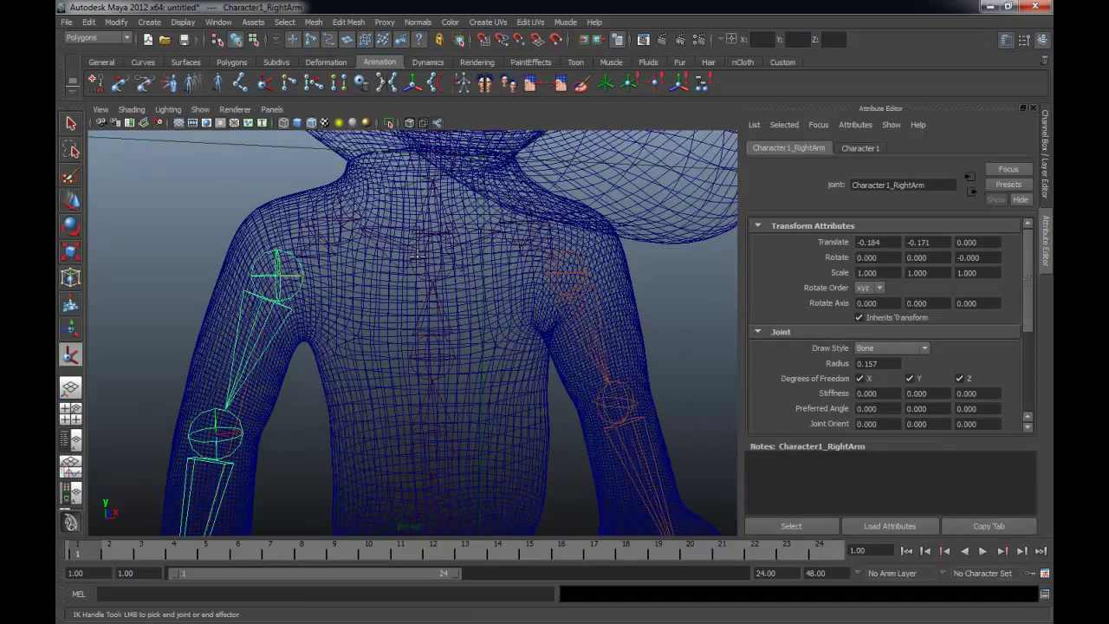
{"action": "left_click_drag", "start_coordinate": [436, 260], "coordinate": [411, 262], "text": "alt"}
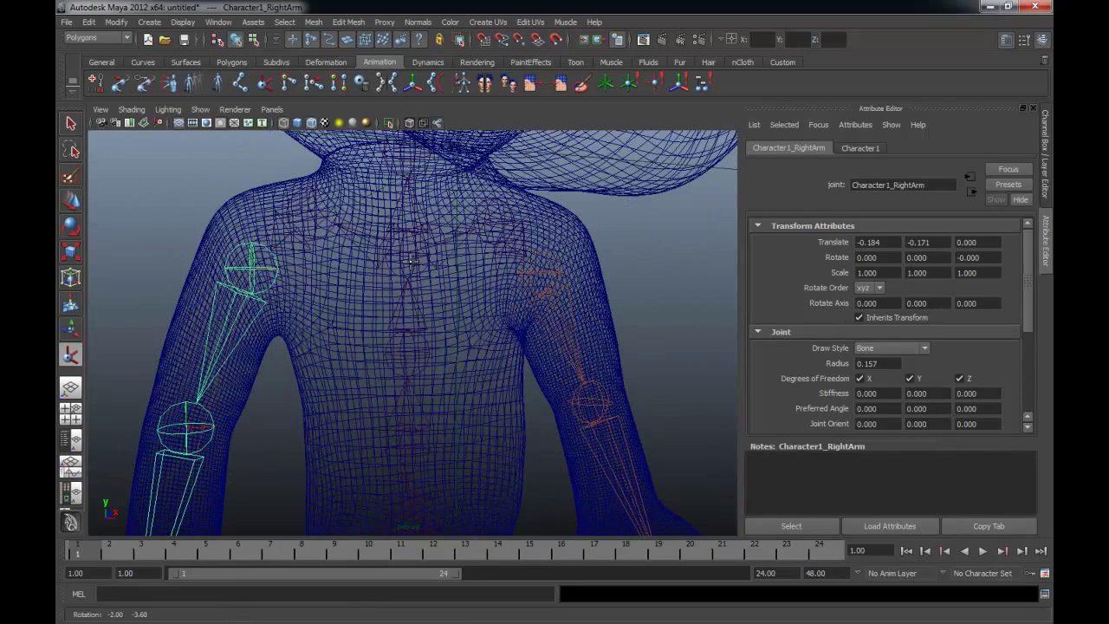
{"action": "left_click", "coordinate": [416, 256]}
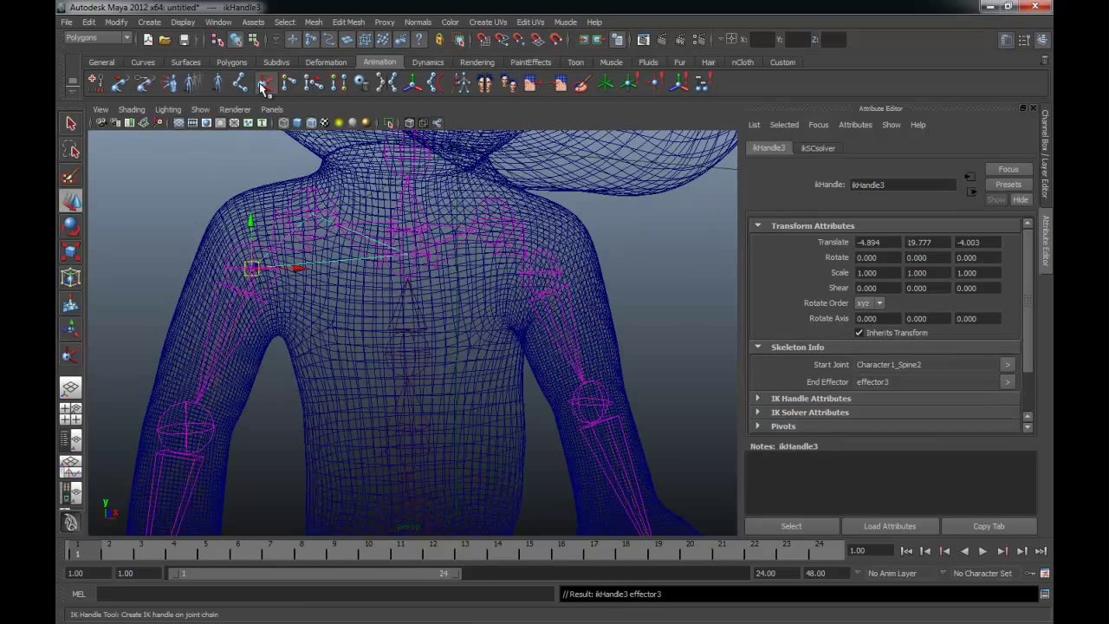
- Create the left arm IK handle from shoulder to wrist, then deselect and view the whole character
{"action": "left_click", "coordinate": [265, 84]}
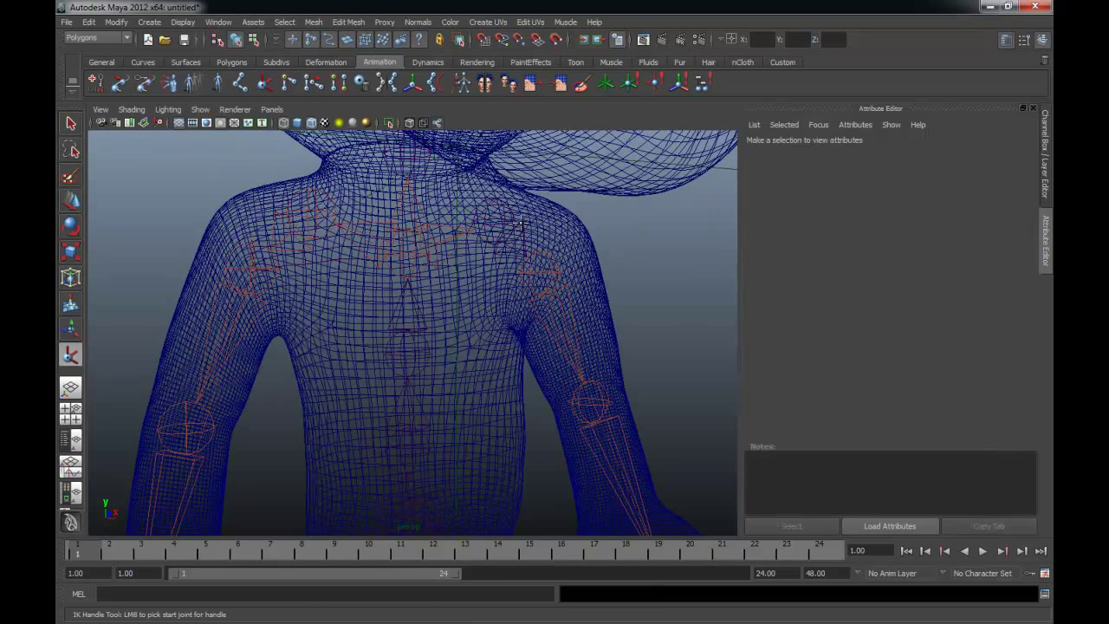
{"action": "left_click", "coordinate": [555, 260]}
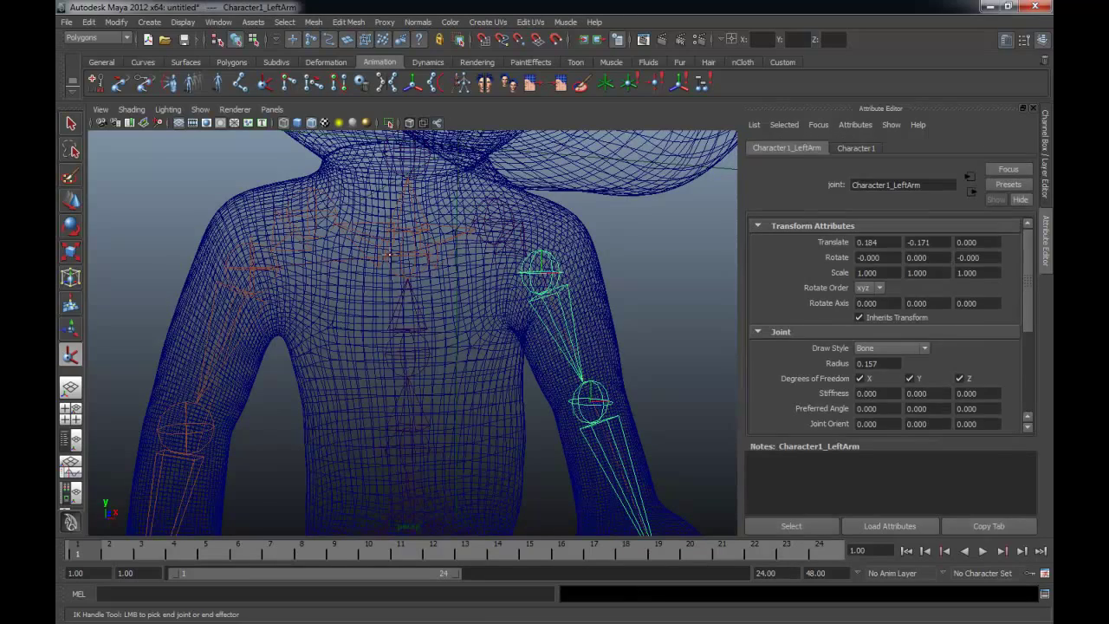
{"action": "left_click", "coordinate": [446, 265]}
{"action": "key", "text": "q"}
{"action": "left_click_drag", "start_coordinate": [446, 265], "coordinate": [559, 310], "text": "alt"}
{"action": "left_click", "coordinate": [639, 329]}
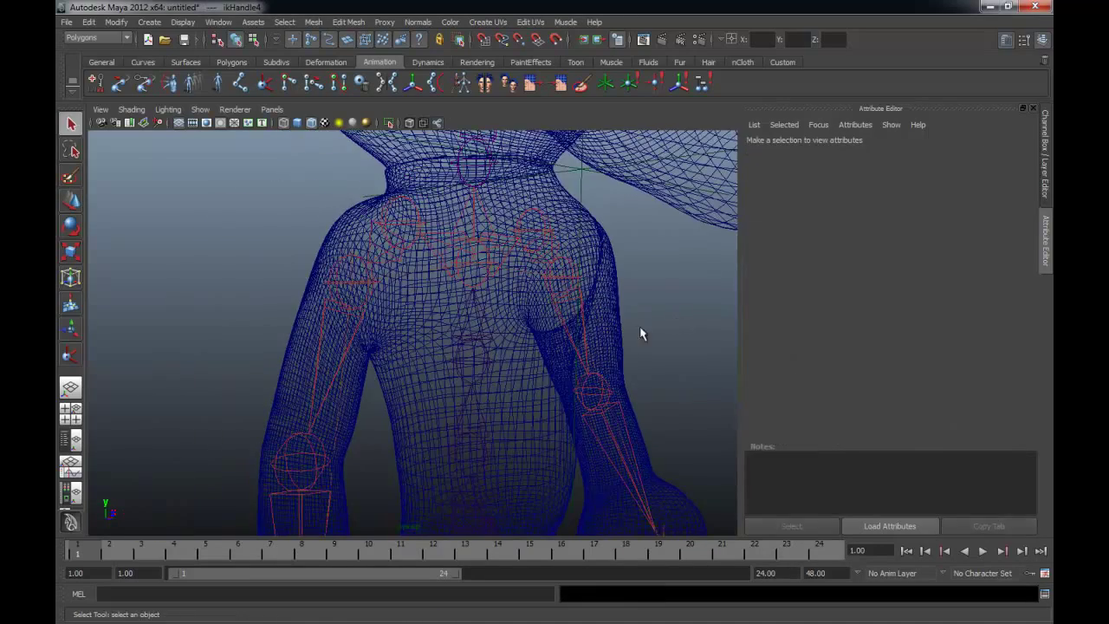
{"action": "left_click_drag", "start_coordinate": [638, 330], "coordinate": [487, 277], "text": "alt"}
{"action": "right_click_drag", "start_coordinate": [487, 277], "coordinate": [289, 277], "text": "alt"}
{"action": "mouse_move", "coordinate": [289, 277]}
{"action": "left_mouse_down", "text": "alt"}
{"action": "mouse_move", "coordinate": [413, 324]}
{"action": "mouse_move", "coordinate": [396, 322]}
{"action": "mouse_move", "coordinate": [395, 286]}
{"action": "mouse_move", "coordinate": [389, 325]}
{"action": "left_mouse_up", "text": "alt"}
- Select the upper torso, waist, lower-leg and foot mesh pieces in turn
{"action": "left_click", "coordinate": [416, 328]}
{"action": "left_click", "coordinate": [395, 288]}
{"action": "left_click", "coordinate": [404, 370]}
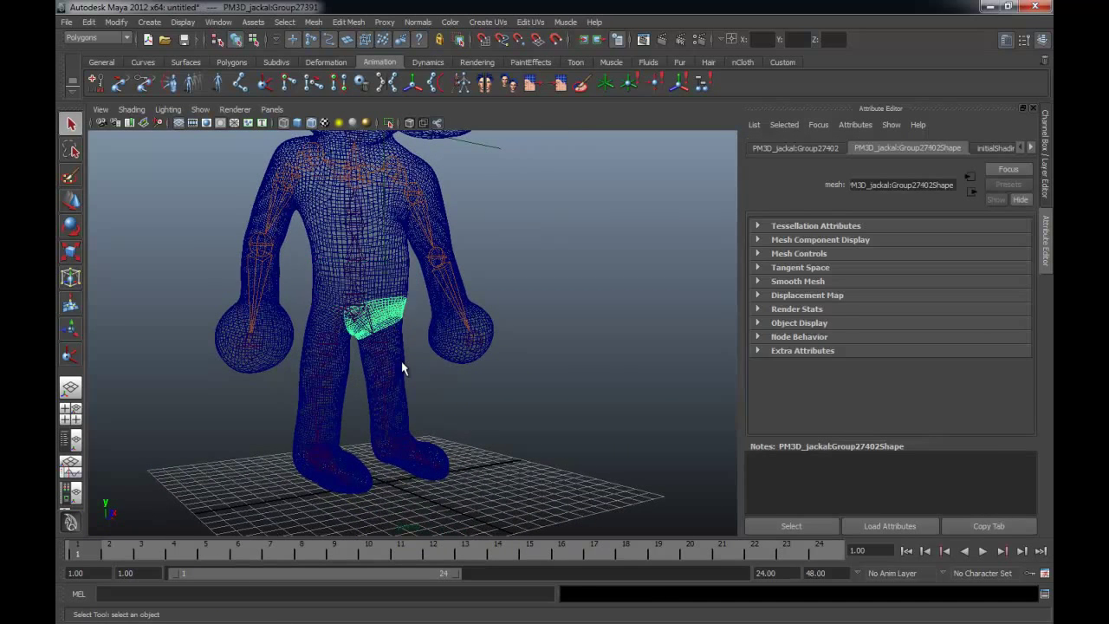
{"action": "left_click", "coordinate": [417, 468]}
{"action": "mouse_move", "coordinate": [416, 468]}
{"action": "left_mouse_down", "text": "alt"}
{"action": "mouse_move", "coordinate": [447, 475]}
{"action": "mouse_move", "coordinate": [523, 433]}
{"action": "mouse_move", "coordinate": [437, 473]}
{"action": "mouse_move", "coordinate": [425, 468]}
{"action": "mouse_move", "coordinate": [449, 464]}
{"action": "left_mouse_up", "text": "alt"}
- Move closer to the torso, select the chest band, then clear the selection
{"action": "right_click_drag", "start_coordinate": [428, 396], "coordinate": [437, 403], "text": "alt"}
{"action": "left_click_drag", "start_coordinate": [438, 403], "coordinate": [427, 420], "text": "alt"}
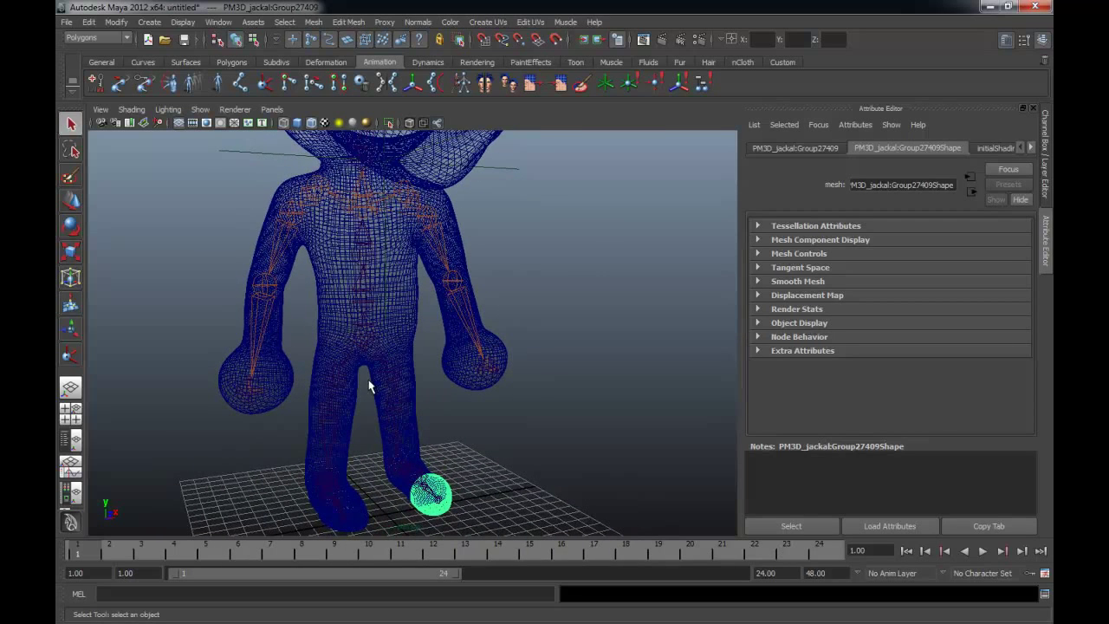
{"action": "left_click_drag", "start_coordinate": [357, 375], "coordinate": [348, 367], "text": "alt"}
{"action": "mouse_move", "coordinate": [346, 367]}
{"action": "right_mouse_down", "text": "alt"}
{"action": "mouse_move", "coordinate": [416, 371]}
{"action": "mouse_move", "coordinate": [429, 278]}
{"action": "mouse_move", "coordinate": [412, 310]}
{"action": "right_mouse_up", "text": "alt"}
{"action": "left_click", "coordinate": [406, 264]}
{"action": "left_click_drag", "start_coordinate": [413, 310], "coordinate": [394, 323], "text": "alt"}
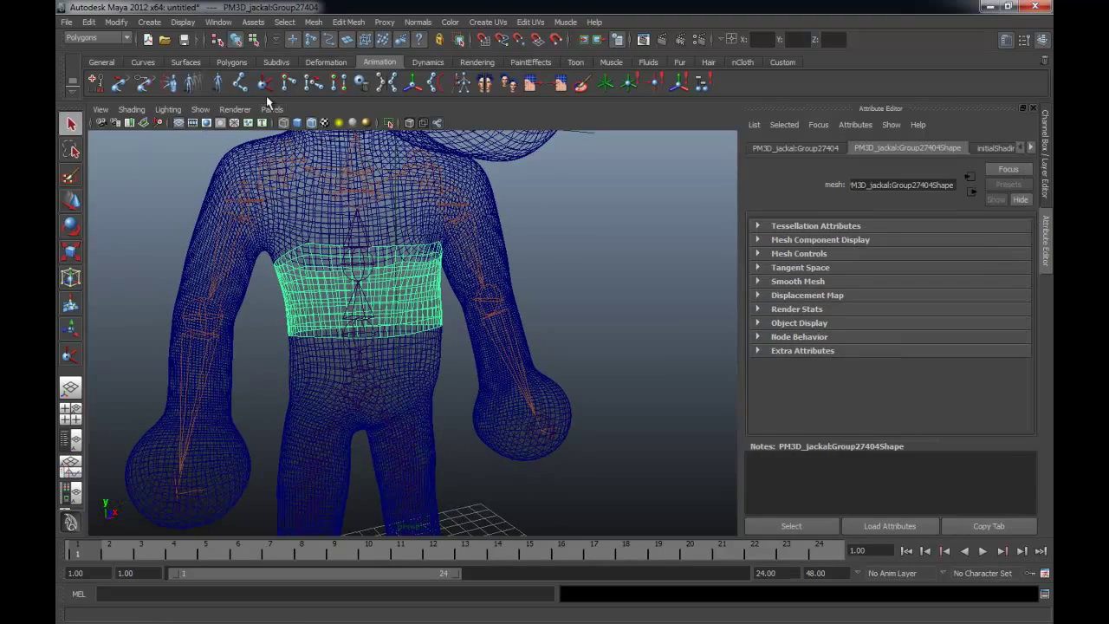
{"action": "right_click_drag", "start_coordinate": [405, 241], "coordinate": [371, 231], "text": "alt"}
{"action": "left_click", "coordinate": [676, 265]}
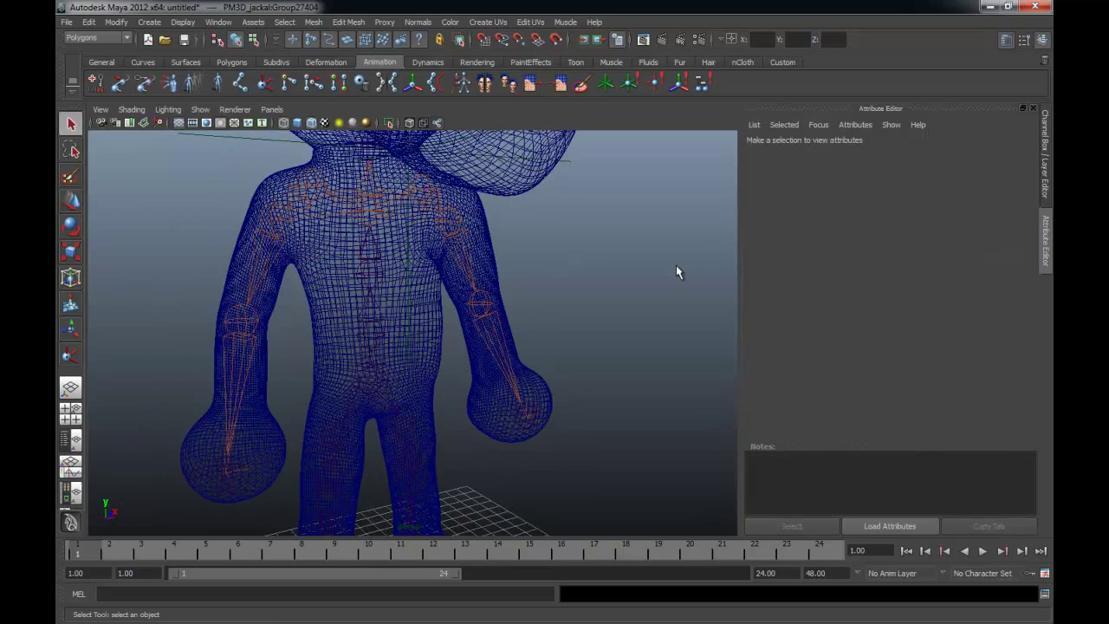
{"action": "left_click_drag", "start_coordinate": [676, 265], "coordinate": [453, 258], "text": "alt"}
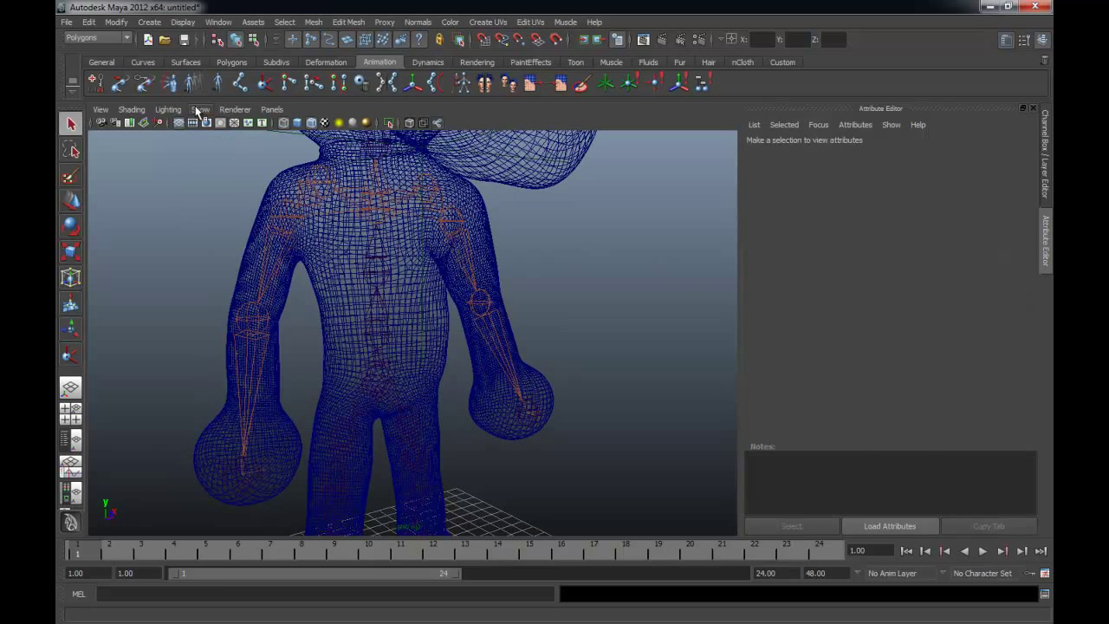
- Hide the joints via Show > Joints, toggle another Show option, and view the whole character
{"action": "left_click", "coordinate": [199, 110]}
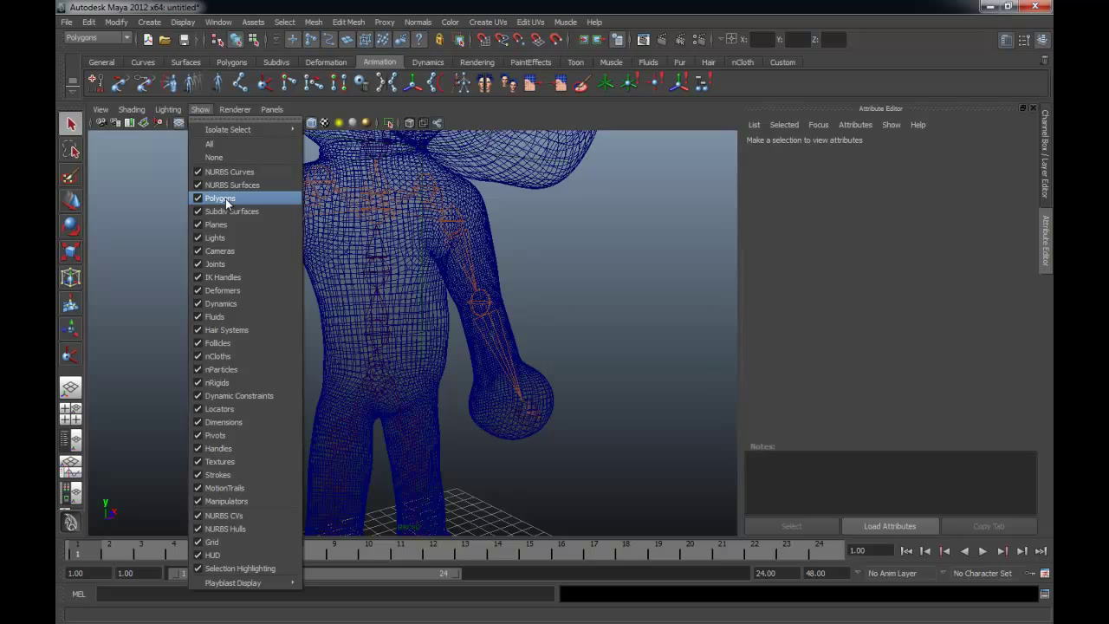
{"action": "left_click", "coordinate": [225, 264]}
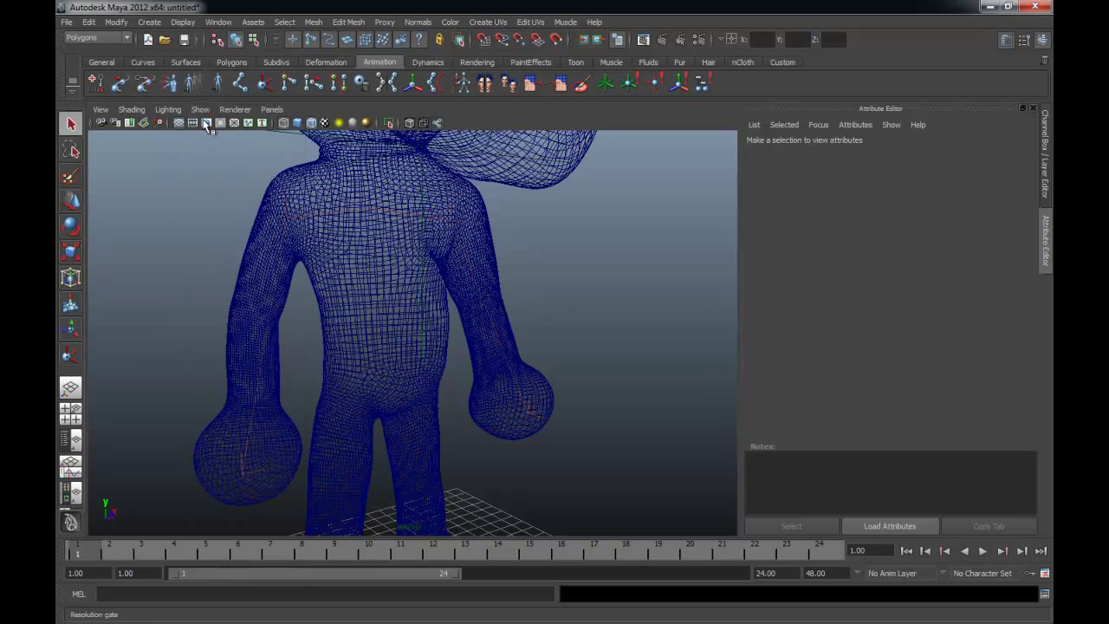
{"action": "left_click", "coordinate": [200, 110]}
{"action": "left_click", "coordinate": [228, 277]}
{"action": "mouse_move", "coordinate": [691, 344]}
{"action": "left_mouse_down", "text": "alt"}
{"action": "mouse_move", "coordinate": [512, 310]}
{"action": "mouse_move", "coordinate": [555, 292]}
{"action": "mouse_move", "coordinate": [522, 292]}
{"action": "mouse_move", "coordinate": [565, 312]}
{"action": "mouse_move", "coordinate": [543, 302]}
{"action": "left_mouse_up", "text": "alt"}
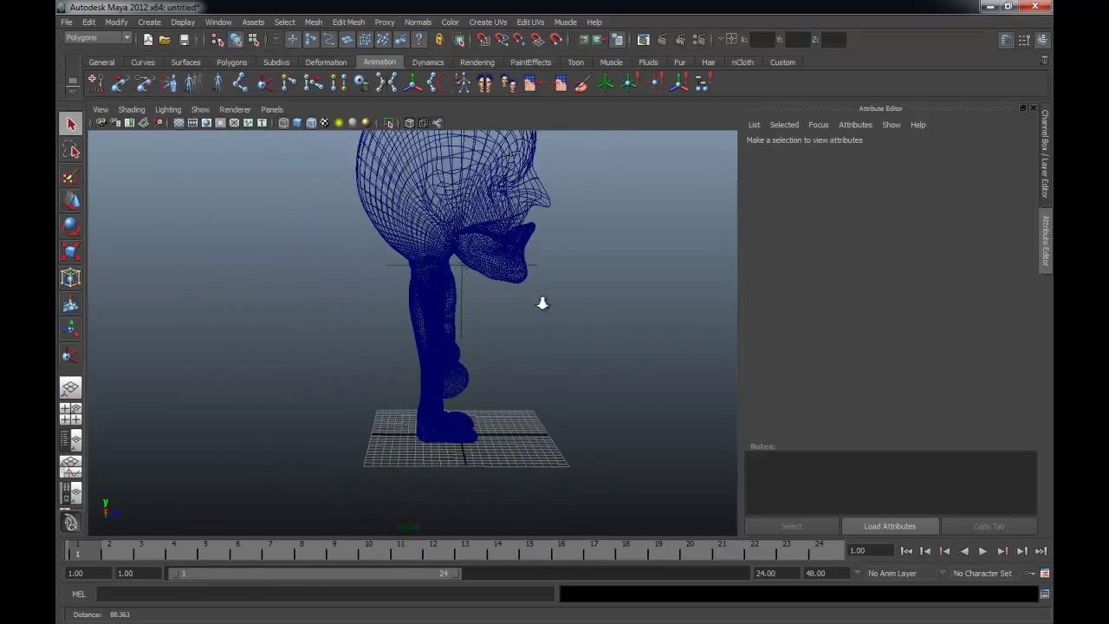
{"action": "left_click_drag", "start_coordinate": [331, 246], "coordinate": [621, 450]}
- Select the character mesh, show the joints again, and add the Character1_Hips root joint
{"action": "left_click_drag", "start_coordinate": [571, 405], "coordinate": [505, 379], "text": "alt"}
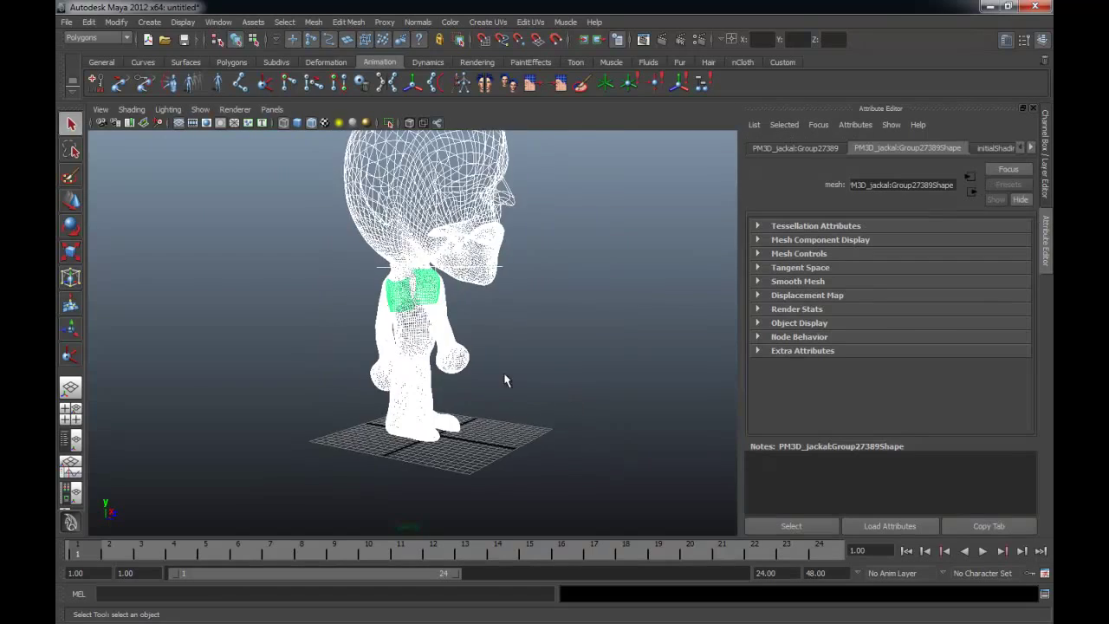
{"action": "right_click_drag", "start_coordinate": [505, 379], "coordinate": [655, 349], "text": "alt"}
{"action": "left_click_drag", "start_coordinate": [579, 248], "coordinate": [539, 266], "text": "alt"}
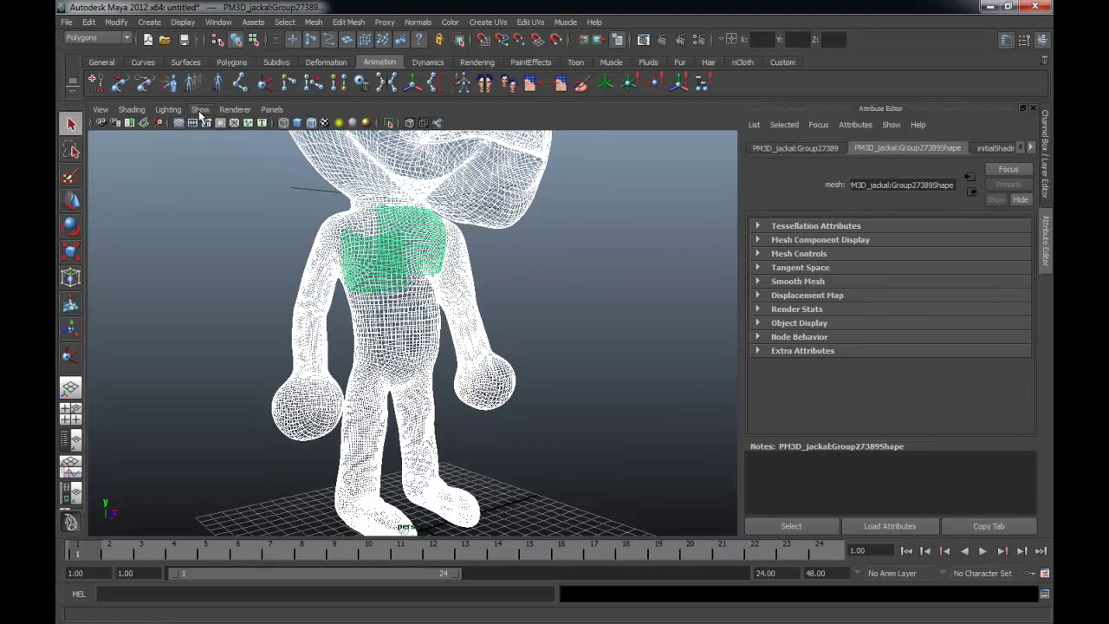
{"action": "left_click", "coordinate": [200, 109]}
{"action": "left_click", "coordinate": [258, 260]}
{"action": "mouse_move", "coordinate": [347, 303]}
{"action": "left_mouse_down", "text": "alt"}
{"action": "mouse_move", "coordinate": [425, 329]}
{"action": "mouse_move", "coordinate": [401, 369]}
{"action": "mouse_move", "coordinate": [433, 372]}
{"action": "mouse_move", "coordinate": [476, 311]}
{"action": "mouse_move", "coordinate": [301, 190]}
{"action": "left_mouse_up", "text": "alt"}
{"action": "left_click", "coordinate": [395, 368]}
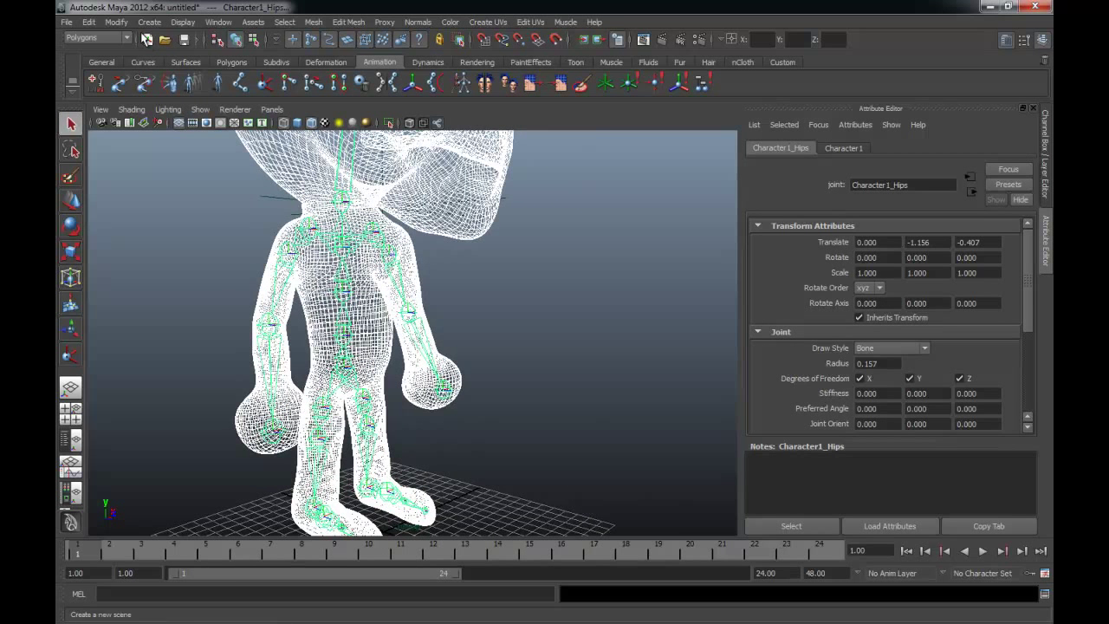
- Apply Edit > Select Hierarchy so every skeleton joint joins the mesh selection
{"action": "left_click", "coordinate": [89, 21]}
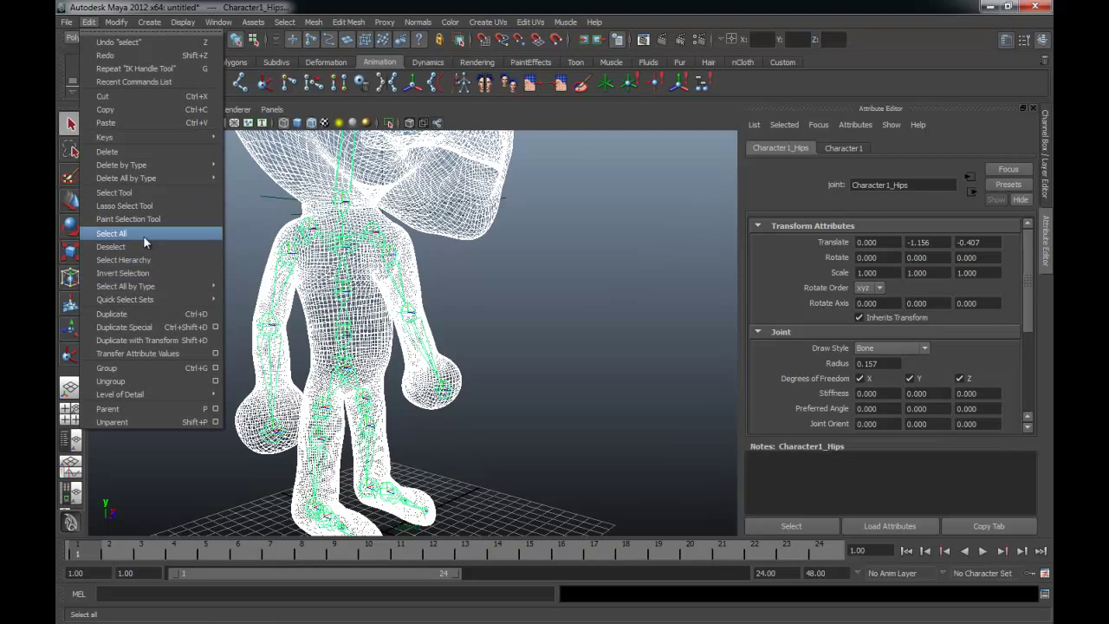
{"action": "left_click", "coordinate": [161, 260]}
{"action": "left_click_drag", "start_coordinate": [414, 326], "coordinate": [412, 321], "text": "alt"}
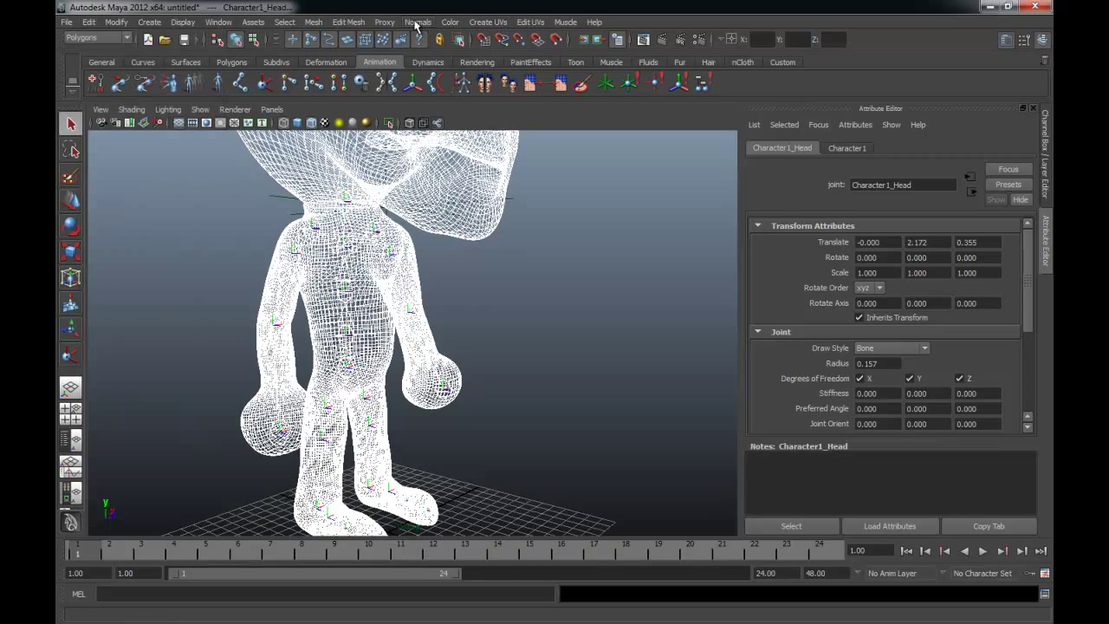
{"action": "left_click", "coordinate": [97, 38]}
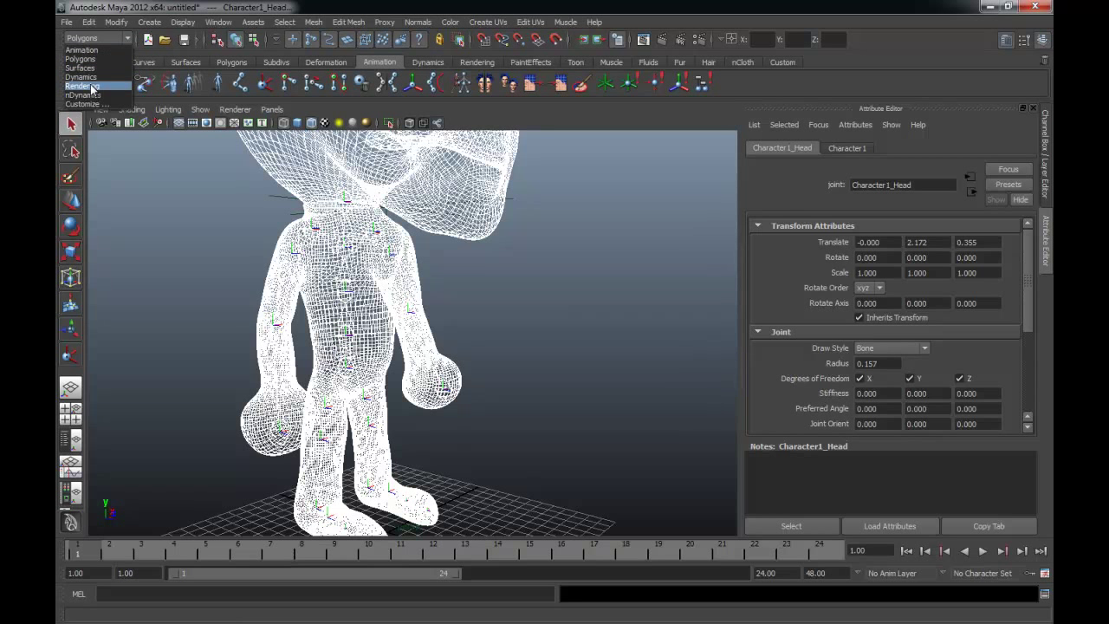
- Switch to the Animation menu set and smooth-bind the mesh with Bind to: Selected joints
{"action": "left_click", "coordinate": [87, 50]}
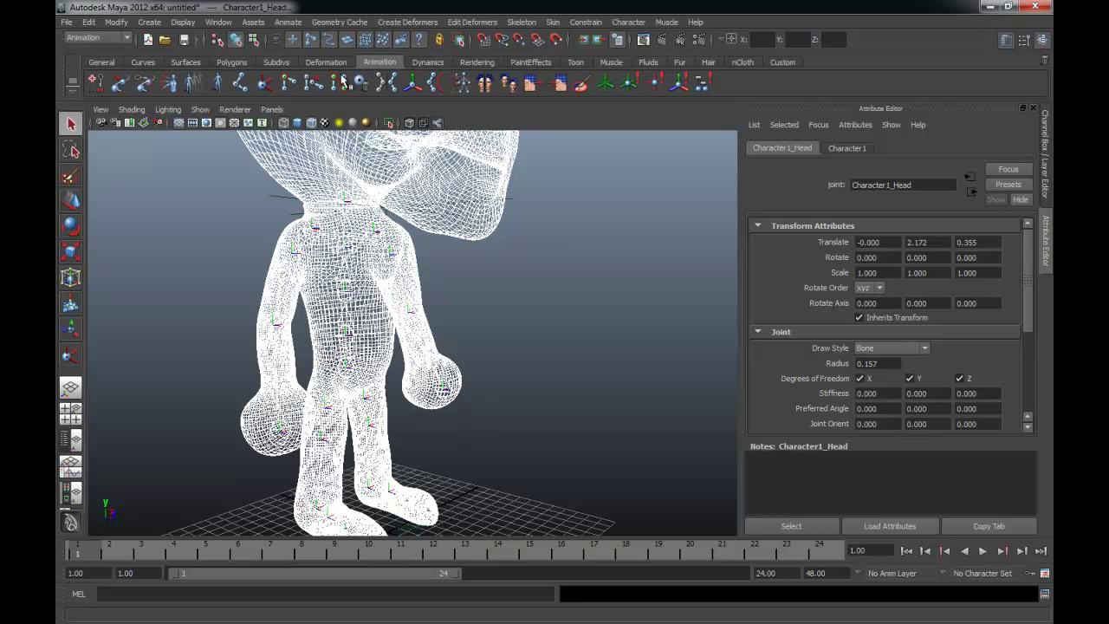
{"action": "left_click", "coordinate": [552, 22]}
{"action": "mouse_move", "coordinate": [576, 41]}
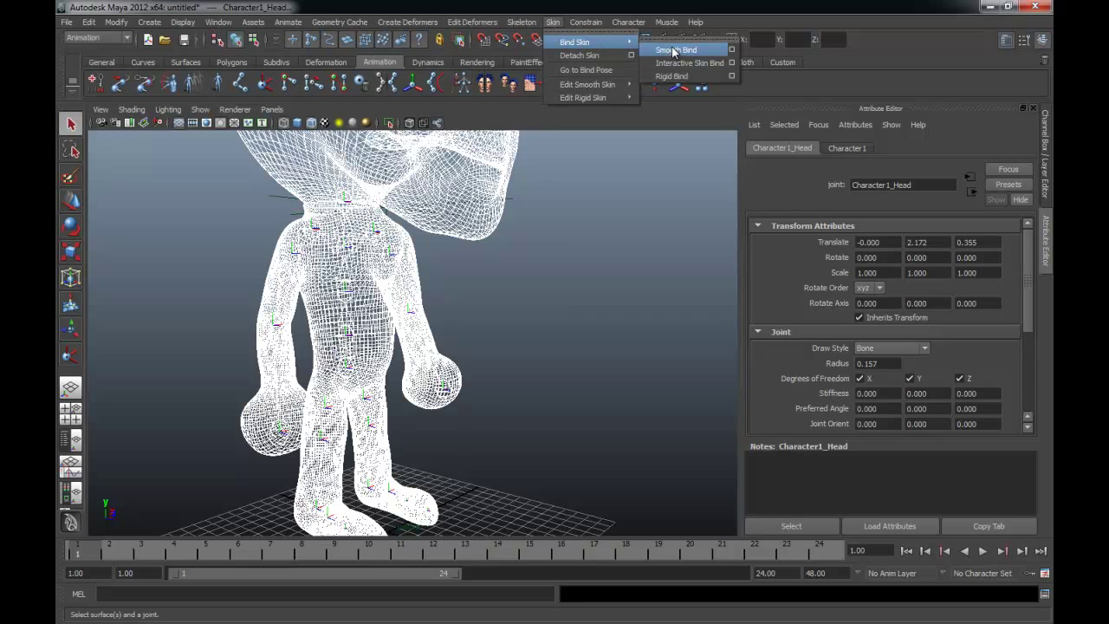
{"action": "left_click", "coordinate": [731, 49]}
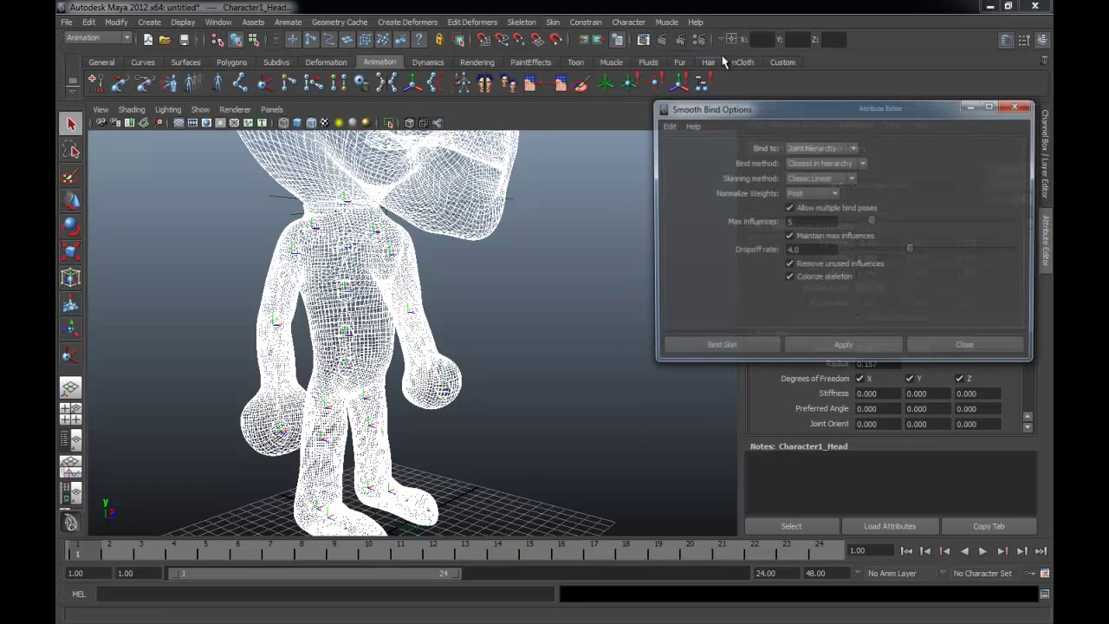
{"action": "left_click", "coordinate": [667, 125]}
{"action": "left_click", "coordinate": [684, 149]}
{"action": "left_click", "coordinate": [814, 148]}
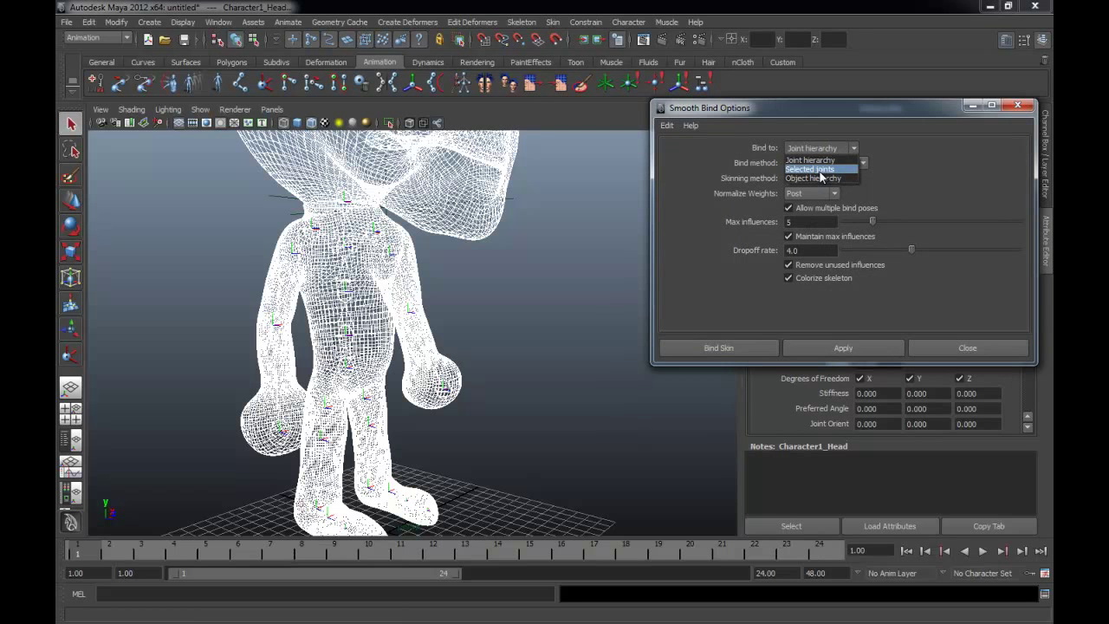
{"action": "left_click", "coordinate": [820, 169]}
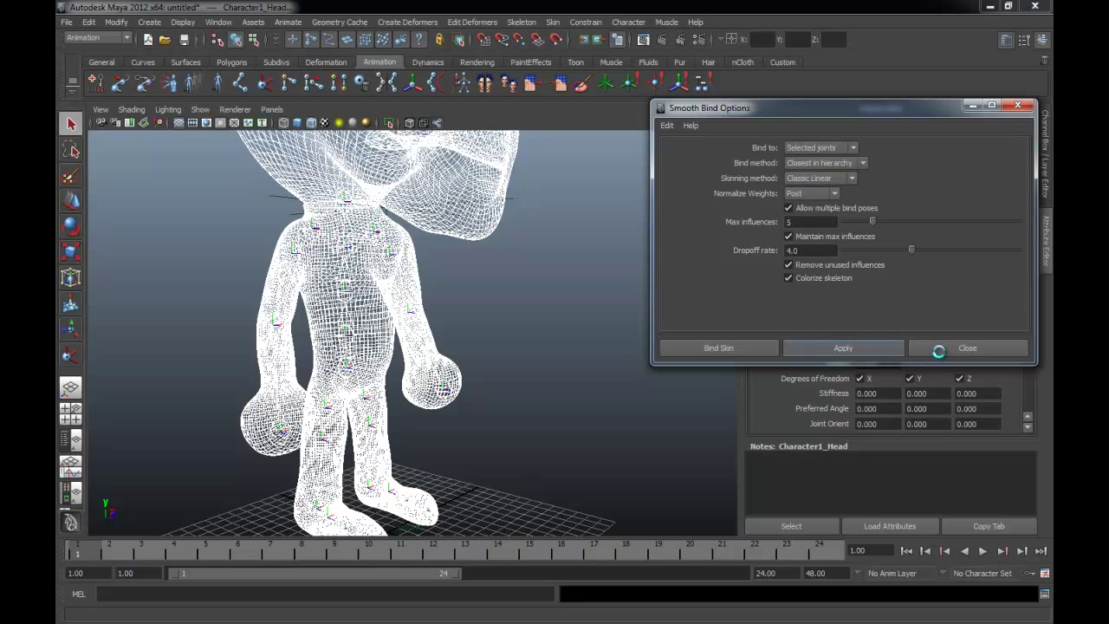
{"action": "left_click", "coordinate": [940, 347]}
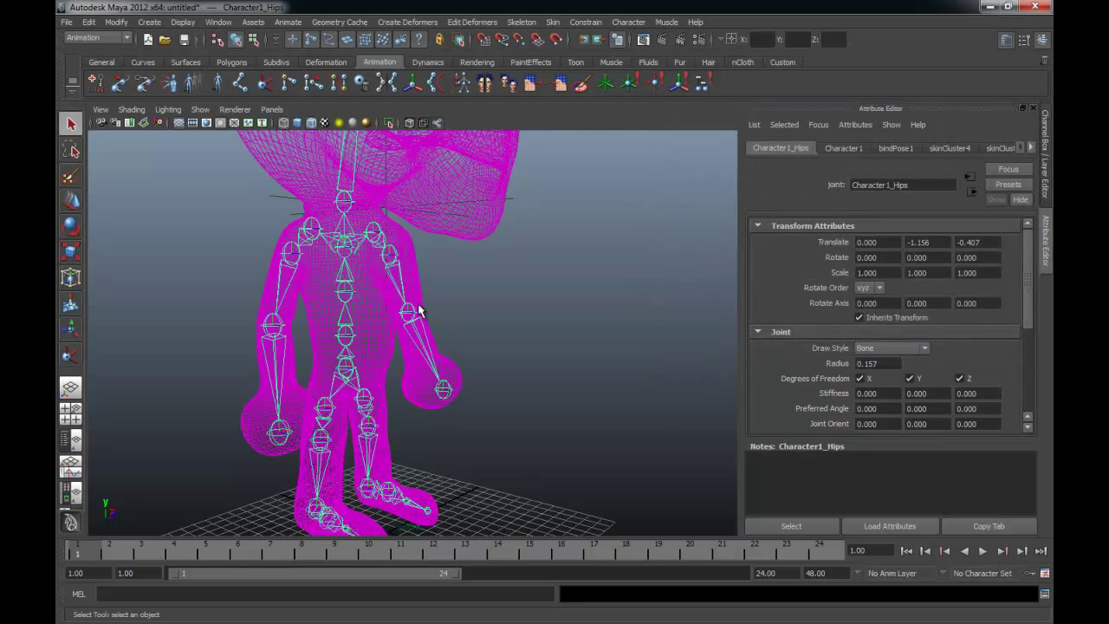
- Deselect, hide the skeleton joints and keep the IK handles shown in the viewport
{"action": "left_click", "coordinate": [418, 311]}
{"action": "left_click", "coordinate": [469, 274]}
{"action": "mouse_move", "coordinate": [469, 274]}
{"action": "left_mouse_down", "text": "alt"}
{"action": "mouse_move", "coordinate": [433, 279]}
{"action": "mouse_move", "coordinate": [469, 282]}
{"action": "mouse_move", "coordinate": [525, 362]}
{"action": "left_mouse_up", "text": "alt"}
{"action": "left_click", "coordinate": [198, 109]}
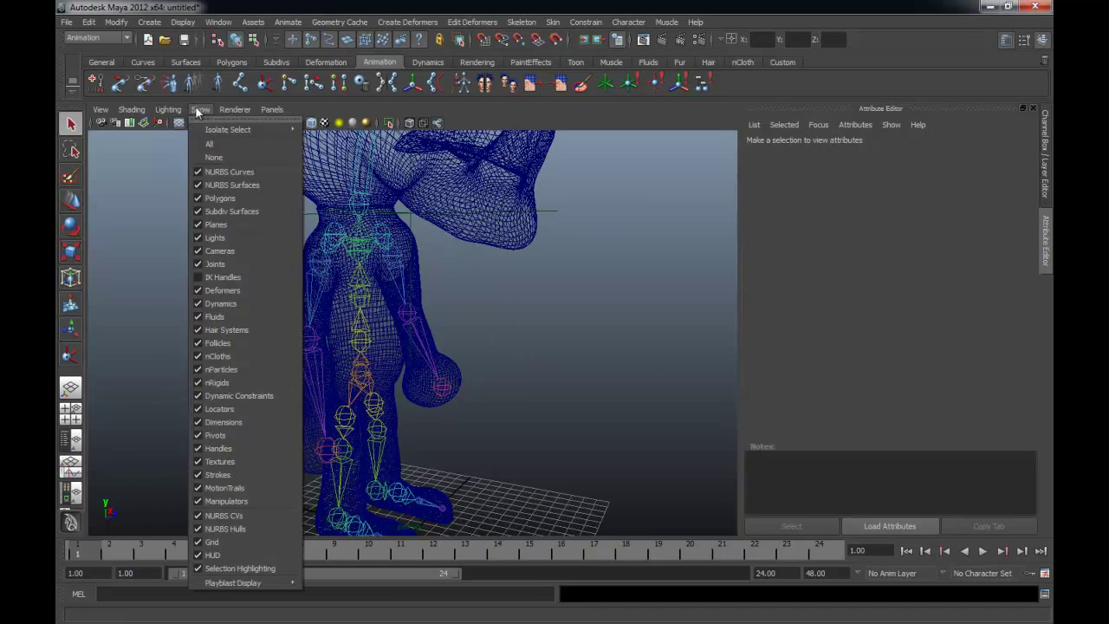
{"action": "left_click", "coordinate": [215, 263]}
{"action": "left_click", "coordinate": [197, 110]}
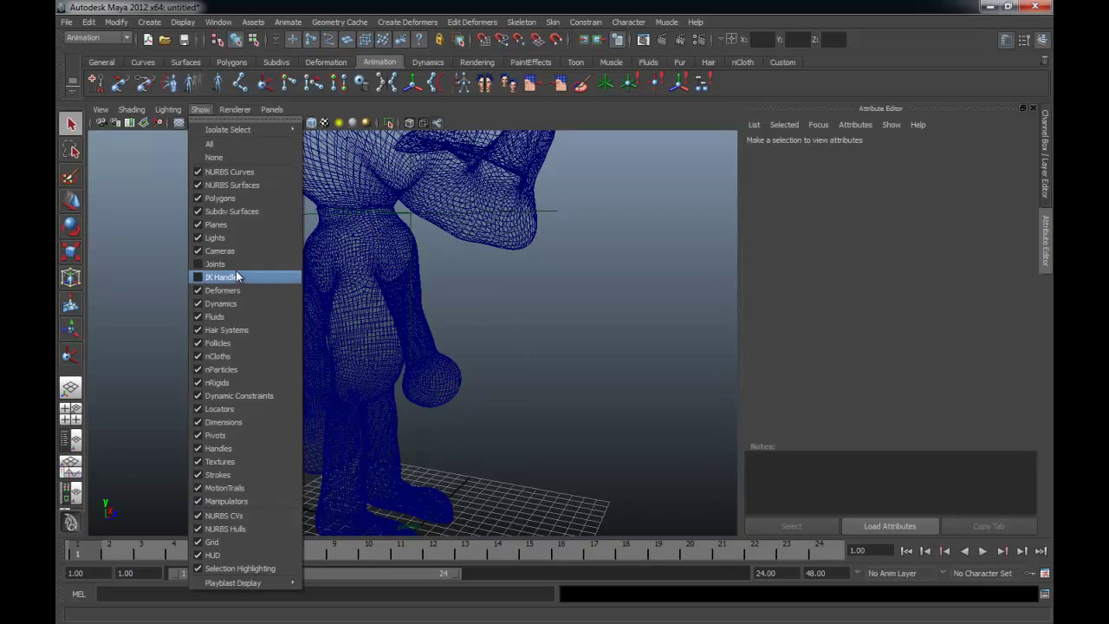
{"action": "left_click", "coordinate": [235, 272]}
- Select ikHandle1 at the left hand and drag it up along Y to lift the skinned arm
{"action": "mouse_move", "coordinate": [527, 373]}
{"action": "left_mouse_down", "text": "alt"}
{"action": "mouse_move", "coordinate": [446, 391]}
{"action": "mouse_move", "coordinate": [615, 391]}
{"action": "mouse_move", "coordinate": [436, 355]}
{"action": "mouse_move", "coordinate": [433, 305]}
{"action": "left_mouse_up", "text": "alt"}
{"action": "left_click", "coordinate": [451, 392]}
{"action": "key", "text": "w"}
{"action": "key", "text": "ctrl+z"}
{"action": "mouse_move", "coordinate": [433, 296]}
{"action": "left_mouse_down"}
{"action": "mouse_move", "coordinate": [277, 317]}
{"action": "mouse_move", "coordinate": [314, 249]}
{"action": "left_mouse_up"}
{"action": "right_click_drag", "start_coordinate": [314, 249], "coordinate": [312, 285], "text": "alt"}
{"action": "mouse_move", "coordinate": [312, 285]}
{"action": "left_mouse_down", "text": "alt"}
{"action": "mouse_move", "coordinate": [475, 300]}
{"action": "mouse_move", "coordinate": [346, 240]}
{"action": "mouse_move", "coordinate": [255, 231]}
{"action": "mouse_move", "coordinate": [322, 231]}
{"action": "left_mouse_up", "text": "alt"}
{"action": "left_click", "coordinate": [155, 114]}
- Turn off Wireframe on Shaded for plain grey shading and view the hand from below
{"action": "left_click", "coordinate": [154, 113]}
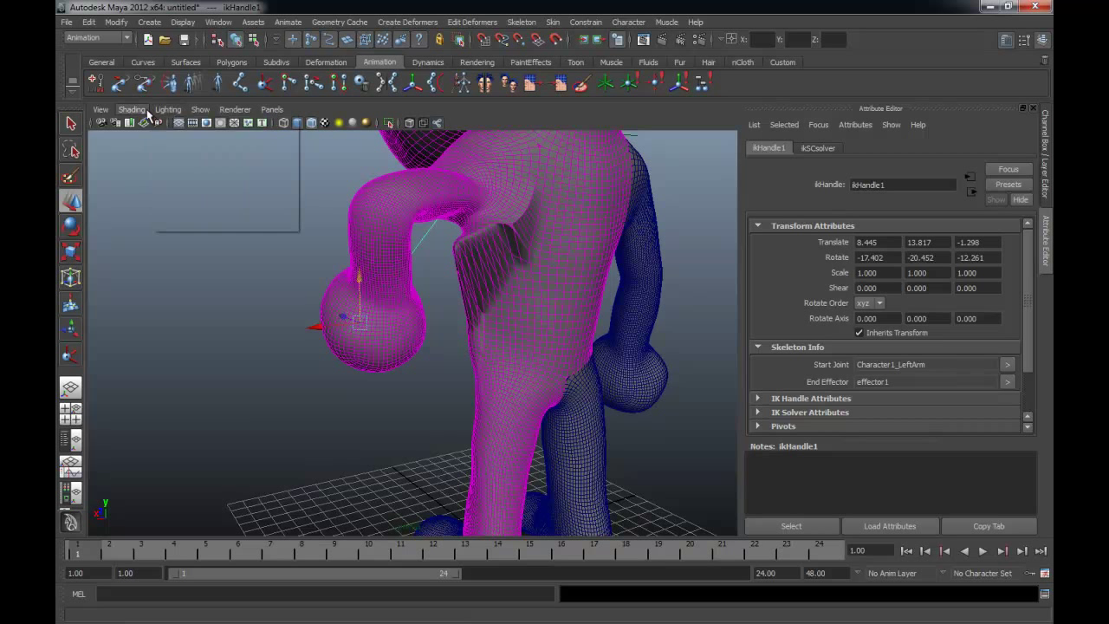
{"action": "left_click", "coordinate": [131, 110]}
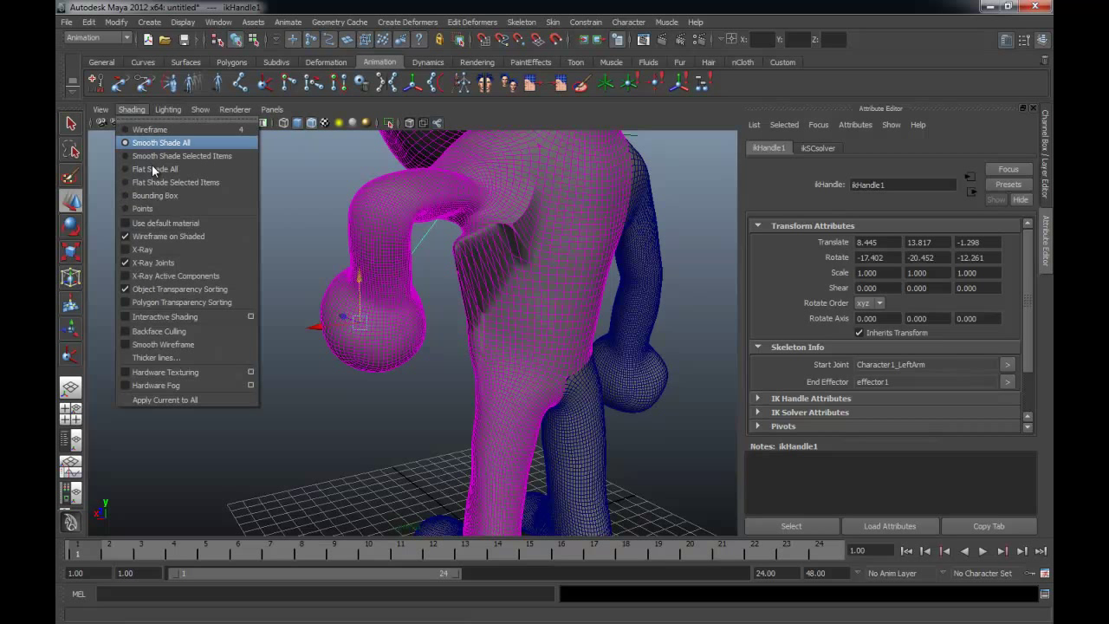
{"action": "left_click", "coordinate": [177, 236]}
{"action": "mouse_move", "coordinate": [238, 288]}
{"action": "left_mouse_down", "text": "alt"}
{"action": "mouse_move", "coordinate": [194, 289]}
{"action": "mouse_move", "coordinate": [517, 299]}
{"action": "mouse_move", "coordinate": [507, 286]}
{"action": "left_mouse_up", "text": "alt"}
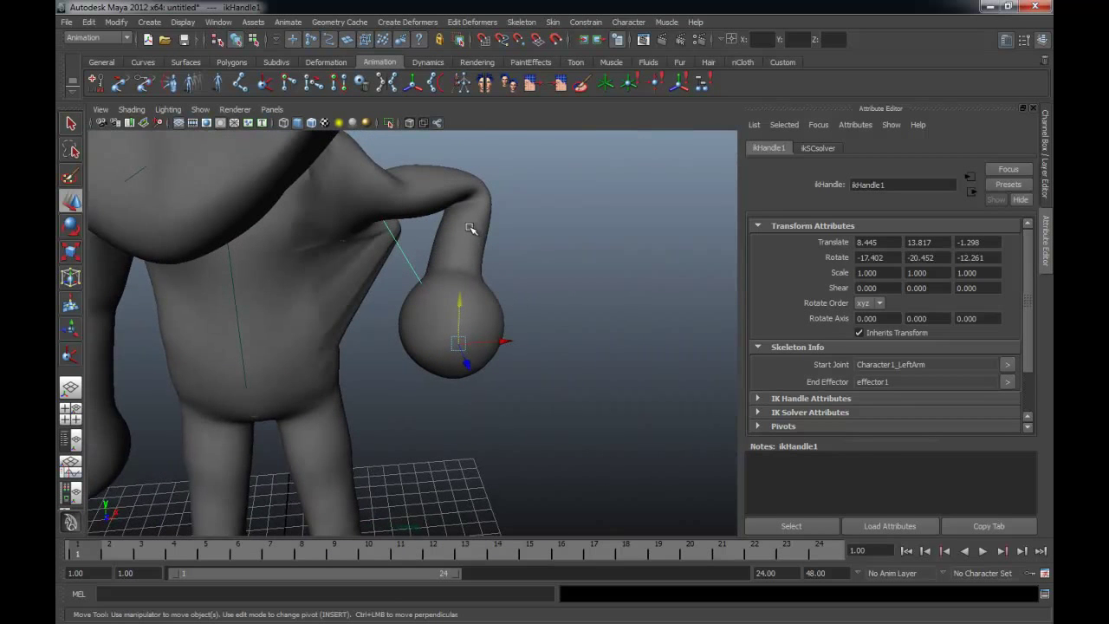
{"action": "left_click", "coordinate": [476, 248]}
{"action": "left_click_drag", "start_coordinate": [476, 249], "coordinate": [248, 310], "text": "alt"}
{"action": "mouse_move", "coordinate": [248, 309]}
{"action": "right_mouse_down", "text": "alt"}
{"action": "mouse_move", "coordinate": [235, 292]}
{"action": "mouse_move", "coordinate": [267, 422]}
{"action": "right_mouse_up", "text": "alt"}
{"action": "mouse_move", "coordinate": [267, 422]}
{"action": "left_mouse_down", "text": "alt"}
{"action": "mouse_move", "coordinate": [307, 379]}
{"action": "mouse_move", "coordinate": [227, 384]}
{"action": "left_mouse_up", "text": "alt"}
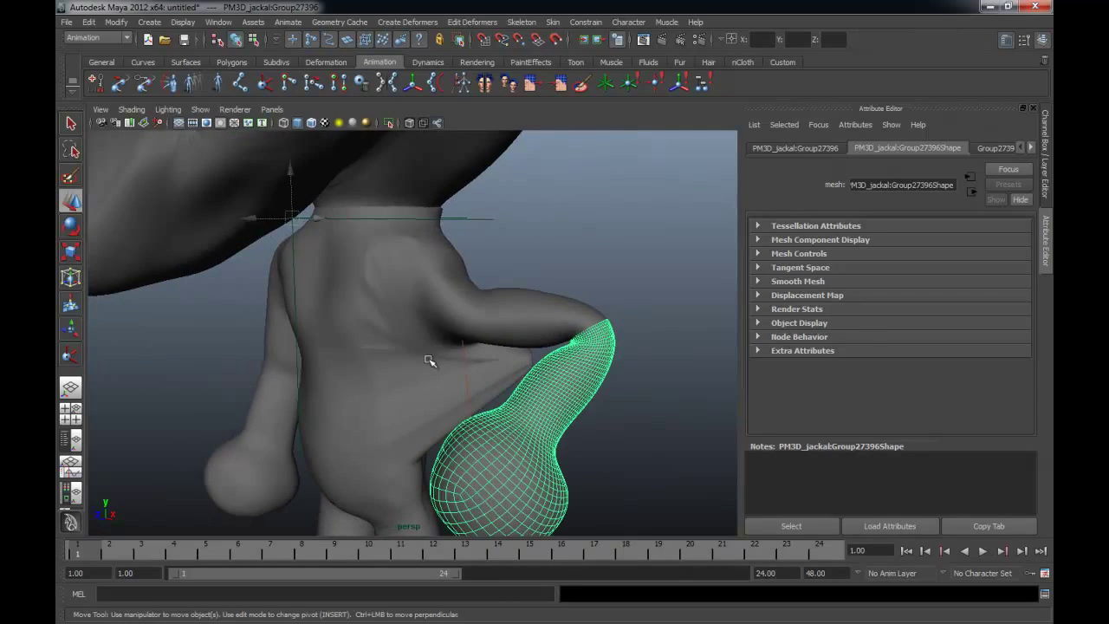
- Select the spine's ikHandle4 in wireframe view and raise it to Y 20.324 to bend the torso
{"action": "key", "text": "4"}
{"action": "left_click_drag", "start_coordinate": [434, 260], "coordinate": [495, 315], "text": "alt"}
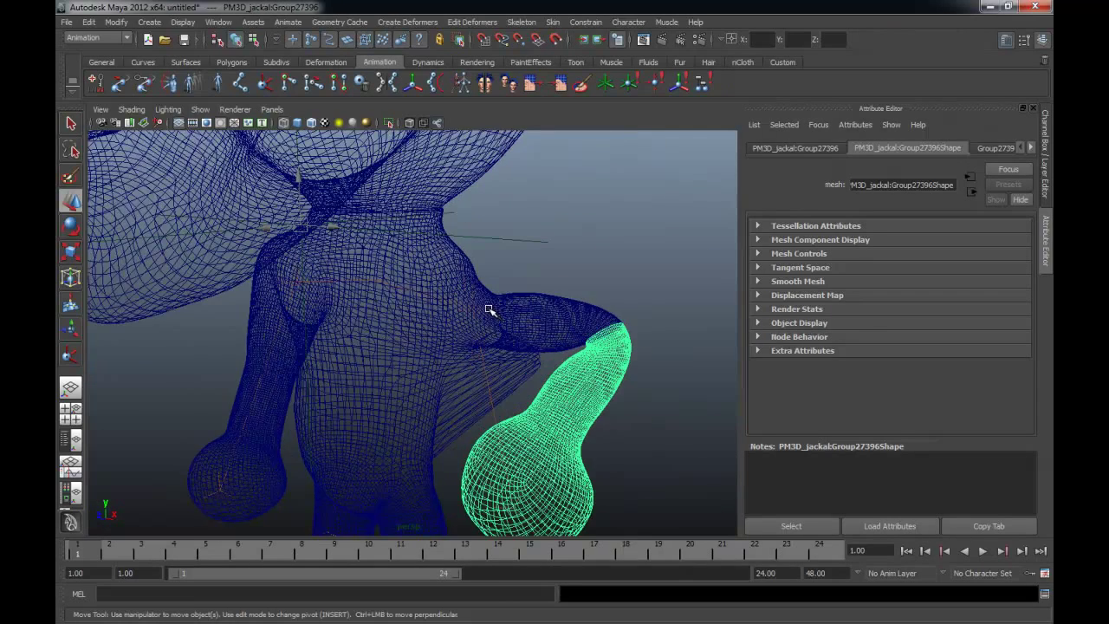
{"action": "left_click", "coordinate": [491, 310]}
{"action": "mouse_move", "coordinate": [490, 251]}
{"action": "left_mouse_down"}
{"action": "mouse_move", "coordinate": [493, 189]}
{"action": "mouse_move", "coordinate": [491, 277]}
{"action": "mouse_move", "coordinate": [493, 237]}
{"action": "left_mouse_up"}
{"action": "mouse_move", "coordinate": [498, 308]}
{"action": "left_mouse_down", "text": "alt"}
{"action": "mouse_move", "coordinate": [482, 285]}
{"action": "mouse_move", "coordinate": [433, 314]}
{"action": "mouse_move", "coordinate": [533, 302]}
{"action": "mouse_move", "coordinate": [499, 267]}
{"action": "mouse_move", "coordinate": [396, 279]}
{"action": "mouse_move", "coordinate": [409, 274]}
{"action": "mouse_move", "coordinate": [391, 260]}
{"action": "left_mouse_up", "text": "alt"}
{"action": "left_click", "coordinate": [137, 109]}
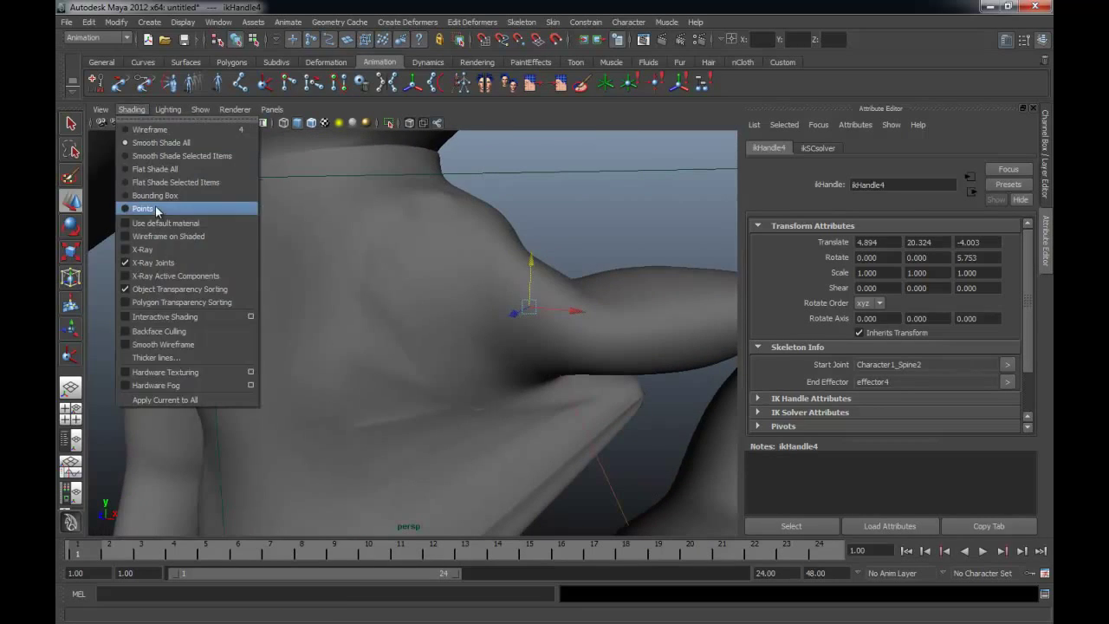
{"action": "left_click", "coordinate": [157, 237]}
{"action": "left_click", "coordinate": [494, 232]}
{"action": "mouse_move", "coordinate": [494, 232]}
{"action": "left_mouse_down", "text": "alt"}
{"action": "mouse_move", "coordinate": [494, 210]}
{"action": "mouse_move", "coordinate": [433, 235]}
{"action": "mouse_move", "coordinate": [385, 208]}
{"action": "left_mouse_up", "text": "alt"}
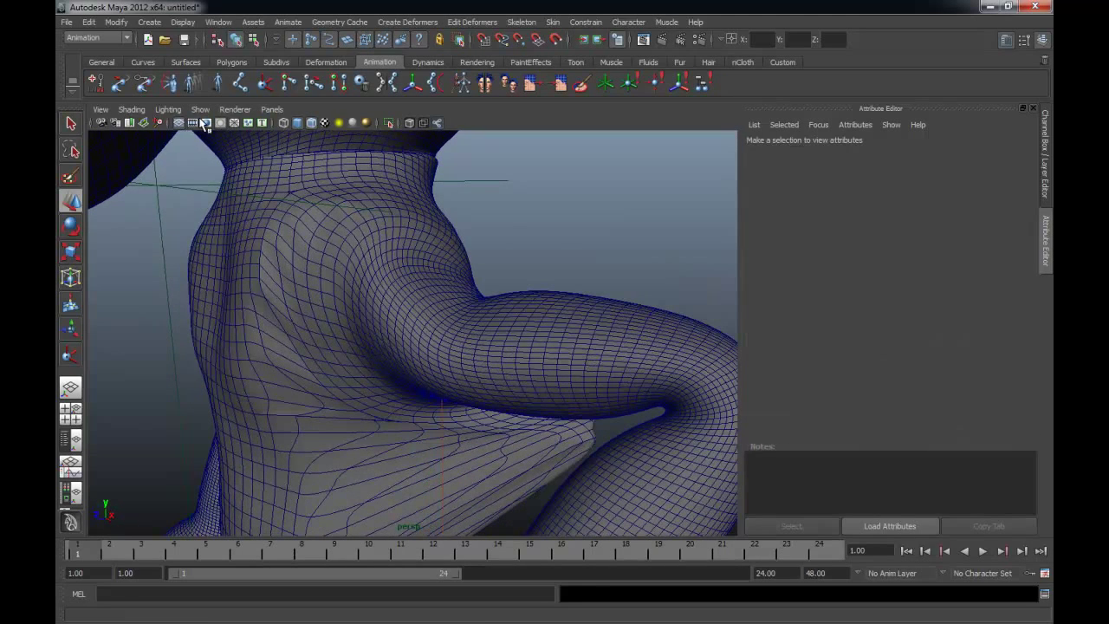
{"action": "left_click", "coordinate": [167, 109]}
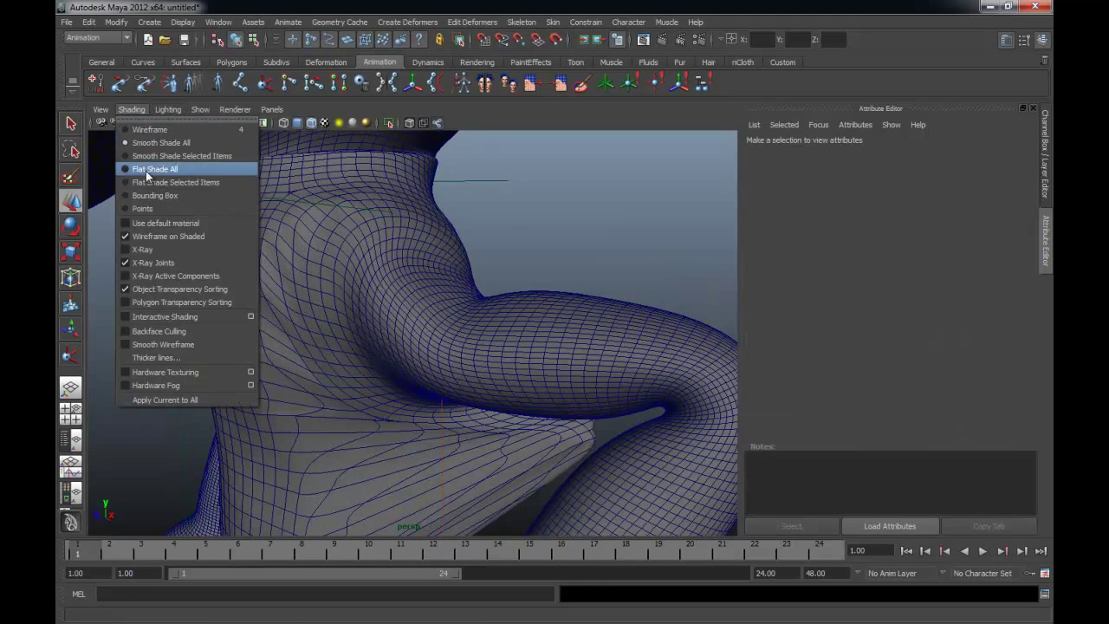
{"action": "left_click", "coordinate": [157, 231]}
{"action": "left_click_drag", "start_coordinate": [220, 231], "coordinate": [362, 211], "text": "alt"}
{"action": "mouse_move", "coordinate": [280, 222]}
{"action": "left_mouse_down", "text": "alt"}
{"action": "mouse_move", "coordinate": [290, 268]}
{"action": "mouse_move", "coordinate": [325, 276]}
{"action": "mouse_move", "coordinate": [326, 252]}
{"action": "mouse_move", "coordinate": [223, 282]}
{"action": "mouse_move", "coordinate": [242, 240]}
{"action": "mouse_move", "coordinate": [327, 286]}
{"action": "mouse_move", "coordinate": [274, 263]}
{"action": "mouse_move", "coordinate": [302, 307]}
{"action": "mouse_move", "coordinate": [329, 287]}
{"action": "mouse_move", "coordinate": [327, 345]}
{"action": "mouse_move", "coordinate": [303, 346]}
{"action": "left_mouse_up", "text": "alt"}
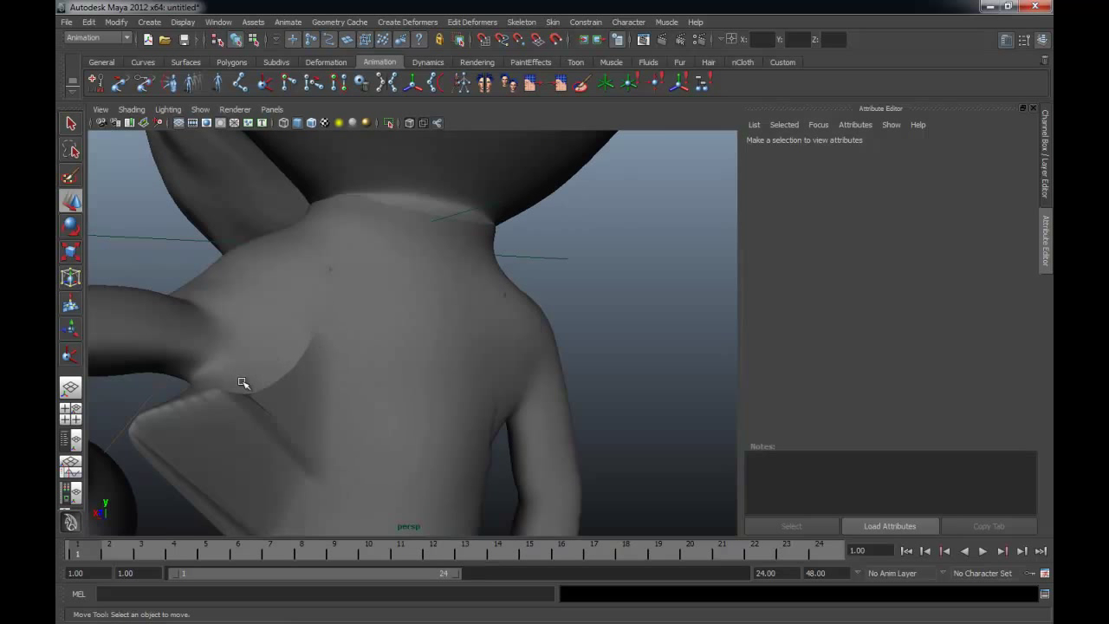
{"action": "mouse_move", "coordinate": [434, 421]}
{"action": "left_mouse_down", "text": "alt"}
{"action": "mouse_move", "coordinate": [413, 240]}
{"action": "mouse_move", "coordinate": [364, 361]}
{"action": "mouse_move", "coordinate": [495, 332]}
{"action": "mouse_move", "coordinate": [374, 366]}
{"action": "mouse_move", "coordinate": [285, 372]}
{"action": "mouse_move", "coordinate": [575, 373]}
{"action": "left_mouse_up", "text": "alt"}
{"action": "right_click_drag", "start_coordinate": [575, 374], "coordinate": [426, 364], "text": "alt"}
{"action": "mouse_move", "coordinate": [396, 321]}
{"action": "right_mouse_down", "text": "alt"}
{"action": "mouse_move", "coordinate": [409, 344]}
{"action": "mouse_move", "coordinate": [364, 344]}
{"action": "right_mouse_up", "text": "alt"}
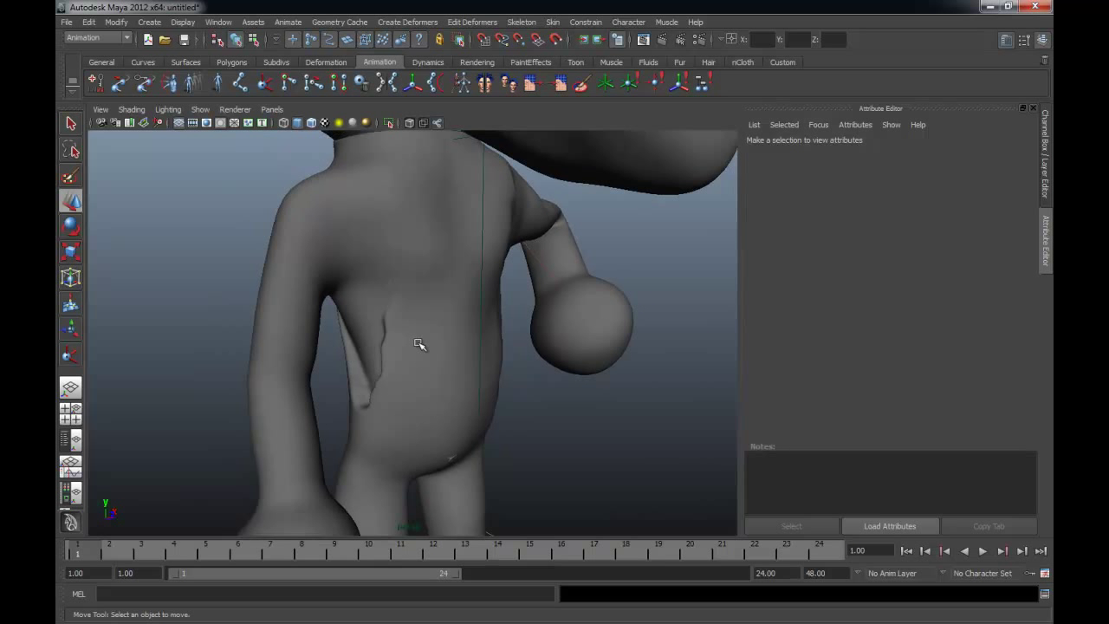
{"action": "mouse_move", "coordinate": [371, 317]}
{"action": "left_mouse_down", "text": "alt"}
{"action": "mouse_move", "coordinate": [389, 317]}
{"action": "mouse_move", "coordinate": [347, 314]}
{"action": "mouse_move", "coordinate": [350, 324]}
{"action": "mouse_move", "coordinate": [439, 329]}
{"action": "mouse_move", "coordinate": [402, 329]}
{"action": "mouse_move", "coordinate": [416, 335]}
{"action": "left_mouse_up", "text": "alt"}
{"action": "mouse_move", "coordinate": [416, 335]}
{"action": "right_mouse_down", "text": "alt"}
{"action": "mouse_move", "coordinate": [324, 317]}
{"action": "mouse_move", "coordinate": [327, 361]}
{"action": "right_mouse_up", "text": "alt"}
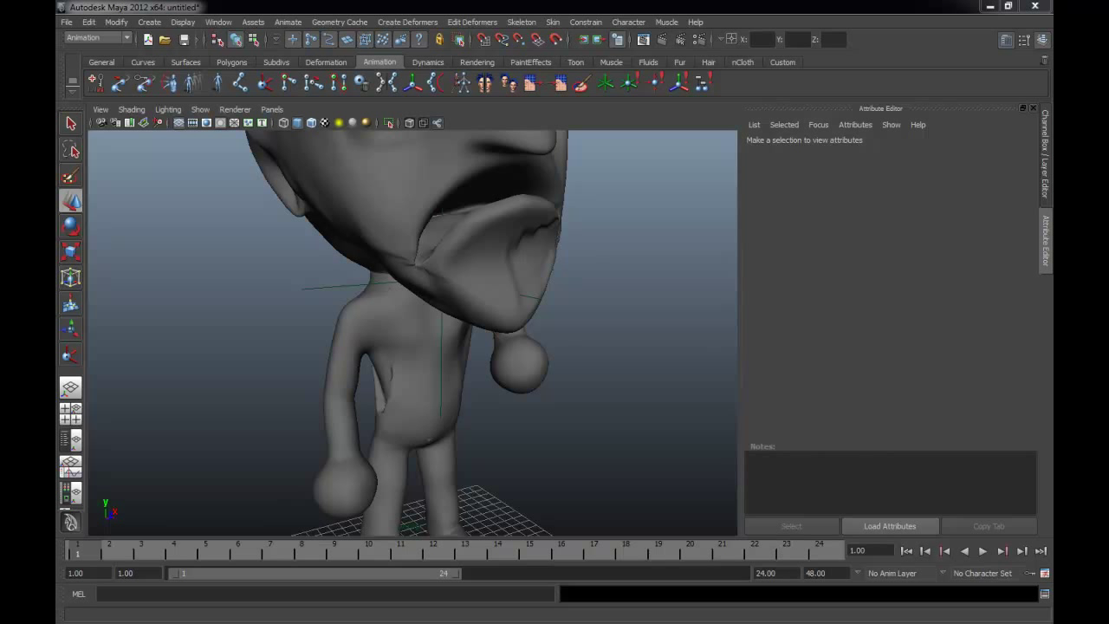
{"action": "mouse_move", "coordinate": [209, 278]}
{"action": "right_mouse_down", "text": "alt"}
{"action": "mouse_move", "coordinate": [260, 342]}
{"action": "mouse_move", "coordinate": [233, 337]}
{"action": "mouse_move", "coordinate": [206, 310]}
{"action": "mouse_move", "coordinate": [192, 331]}
{"action": "right_mouse_up", "text": "alt"}
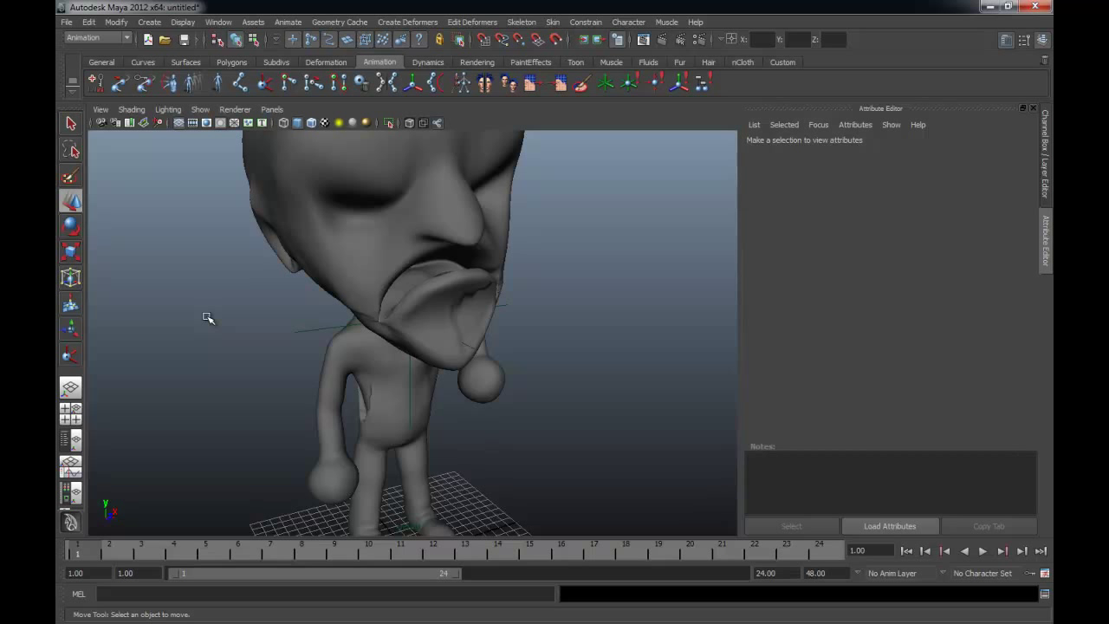
{"action": "right_click_drag", "start_coordinate": [486, 421], "coordinate": [93, 396], "text": "alt"}
{"action": "mouse_move", "coordinate": [404, 414]}
{"action": "left_mouse_down", "text": "alt"}
{"action": "mouse_move", "coordinate": [651, 445]}
{"action": "mouse_move", "coordinate": [665, 430]}
{"action": "mouse_move", "coordinate": [641, 344]}
{"action": "mouse_move", "coordinate": [615, 442]}
{"action": "mouse_move", "coordinate": [465, 402]}
{"action": "left_mouse_up", "text": "alt"}
{"action": "mouse_move", "coordinate": [465, 402]}
{"action": "right_mouse_down", "text": "alt"}
{"action": "mouse_move", "coordinate": [431, 384]}
{"action": "mouse_move", "coordinate": [538, 416]}
{"action": "mouse_move", "coordinate": [307, 406]}
{"action": "right_mouse_up", "text": "alt"}
{"action": "left_click_drag", "start_coordinate": [308, 406], "coordinate": [579, 355], "text": "alt"}
{"action": "mouse_move", "coordinate": [580, 355]}
{"action": "right_mouse_down", "text": "alt"}
{"action": "mouse_move", "coordinate": [421, 390]}
{"action": "mouse_move", "coordinate": [446, 372]}
{"action": "mouse_move", "coordinate": [740, 309]}
{"action": "mouse_move", "coordinate": [453, 401]}
{"action": "mouse_move", "coordinate": [760, 344]}
{"action": "mouse_move", "coordinate": [428, 371]}
{"action": "mouse_move", "coordinate": [365, 339]}
{"action": "mouse_move", "coordinate": [514, 250]}
{"action": "mouse_move", "coordinate": [428, 268]}
{"action": "mouse_move", "coordinate": [482, 317]}
{"action": "mouse_move", "coordinate": [597, 319]}
{"action": "mouse_move", "coordinate": [569, 298]}
{"action": "right_mouse_up", "text": "alt"}
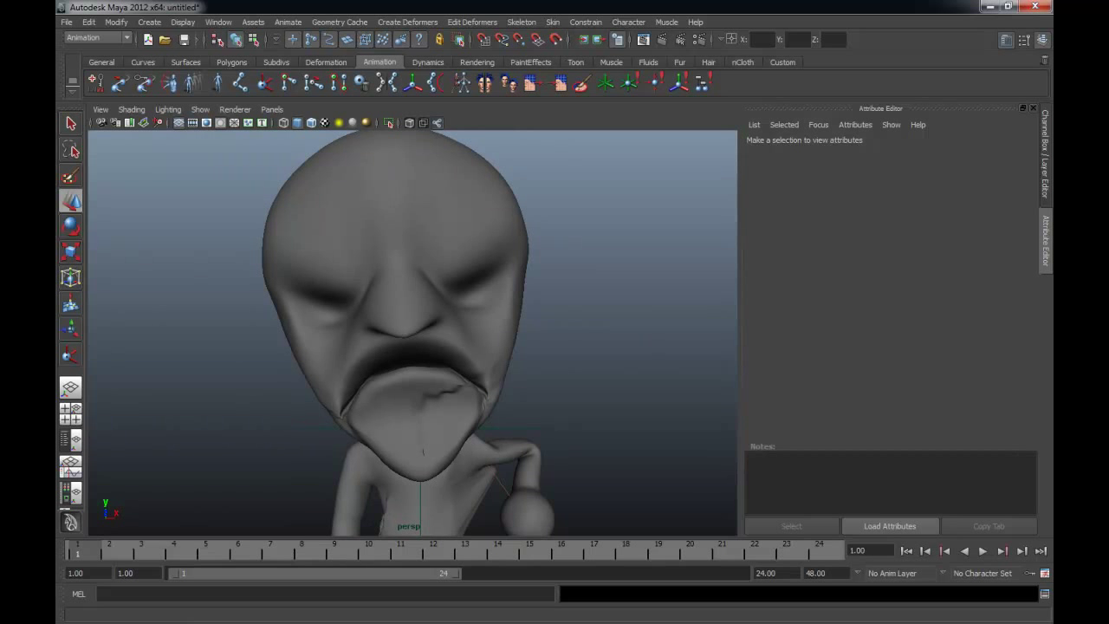